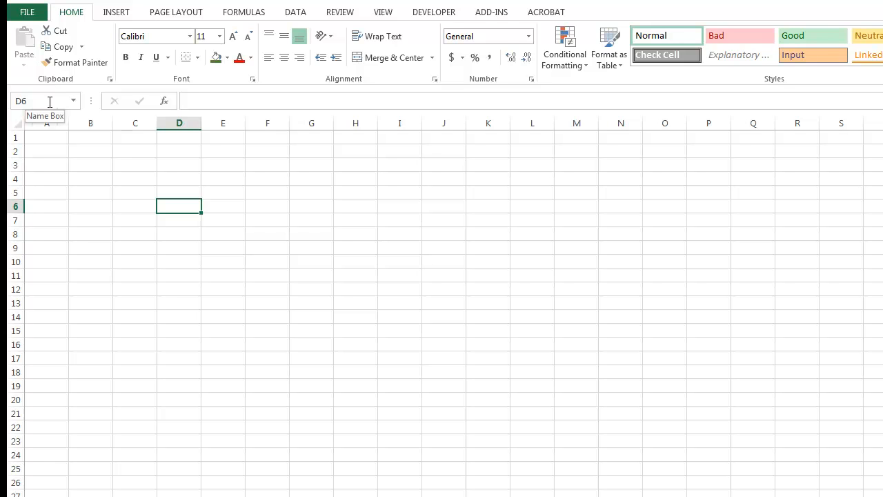
Enter a sample person's name followed by 77 in cell G10.
left_click(436, 219)
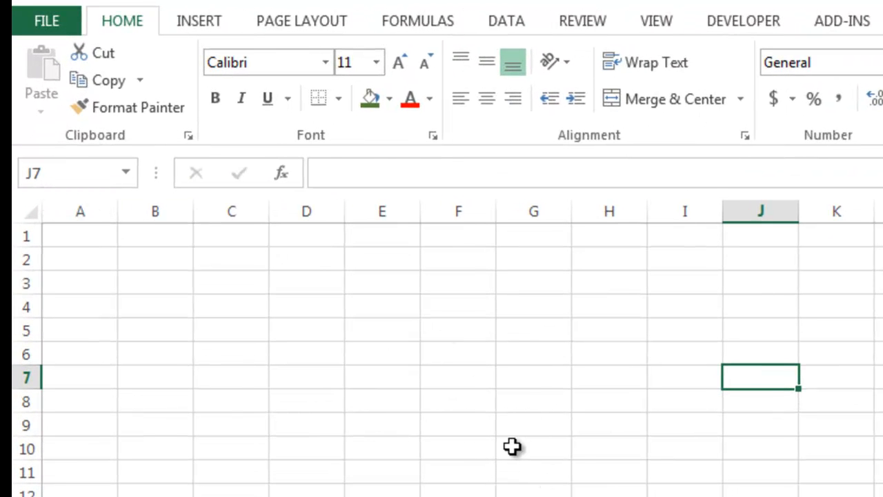
left_click(516, 446)
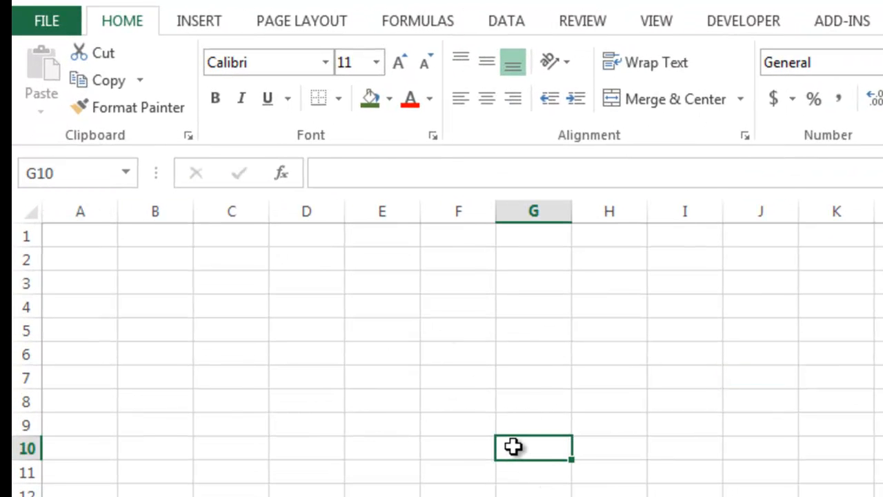
type("M")
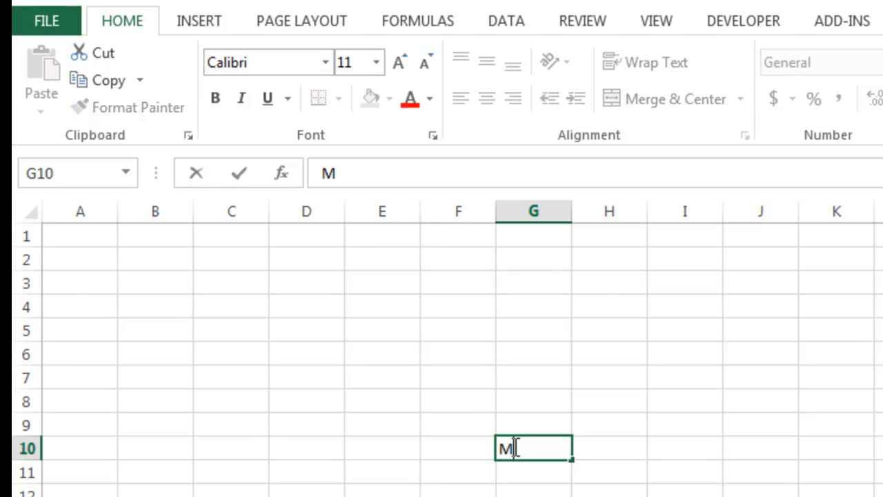
type("r. John")
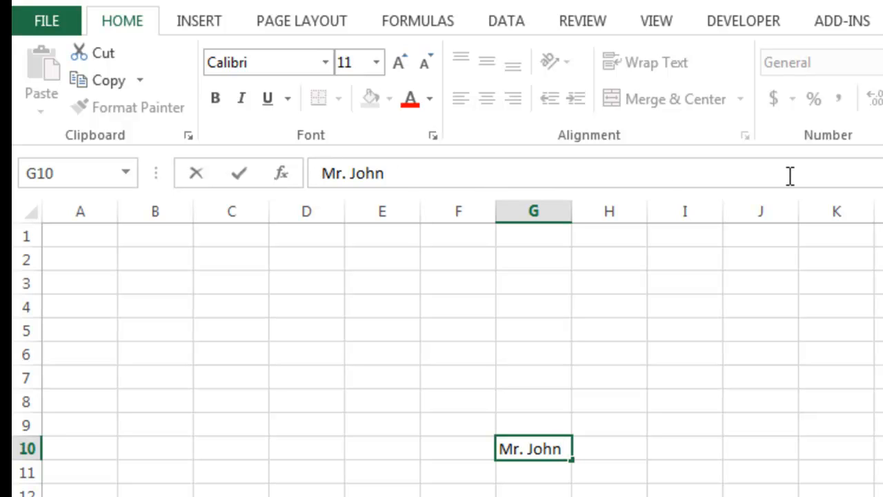
left_click(410, 172)
type("77")
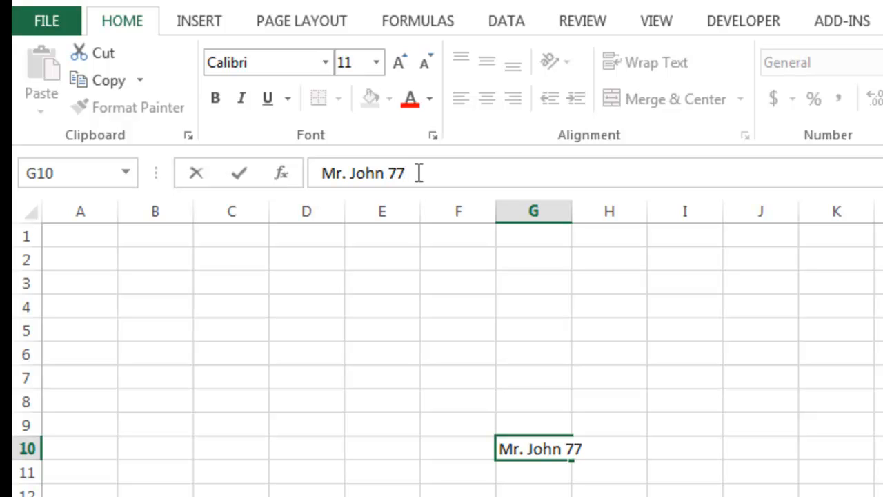
key("Return")
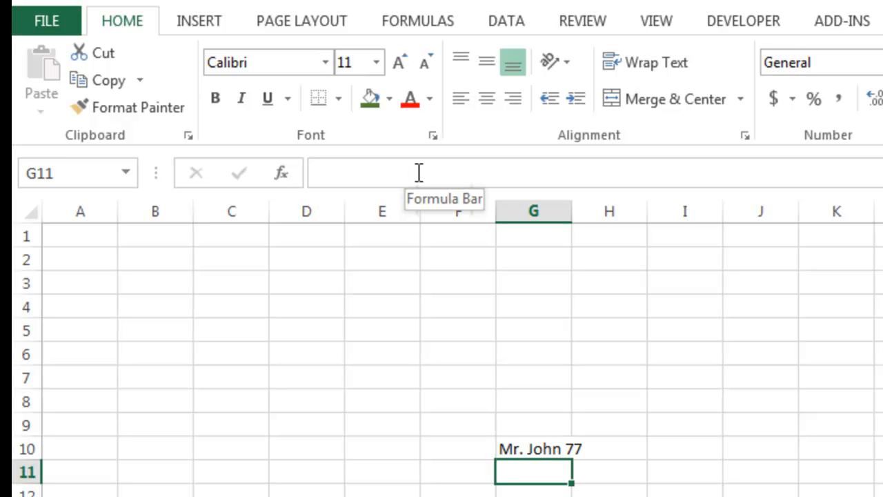
Add a second worksheet to the workbook.
left_click(536, 449)
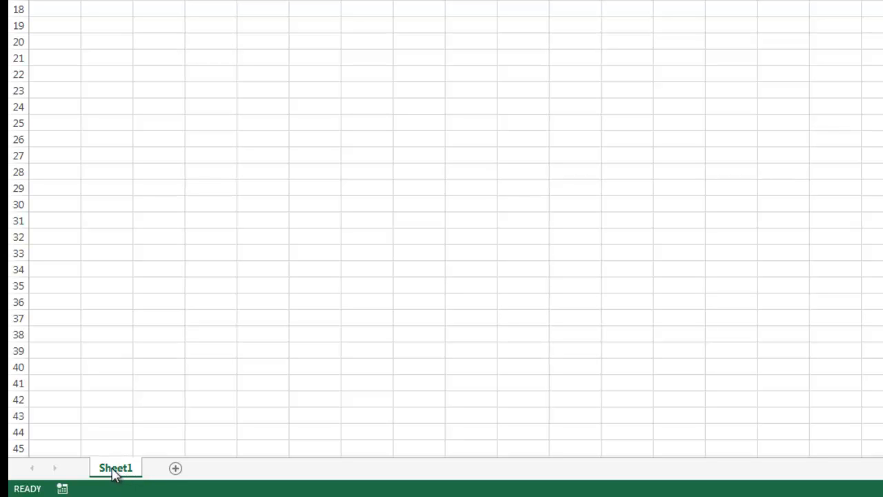
left_click(175, 469)
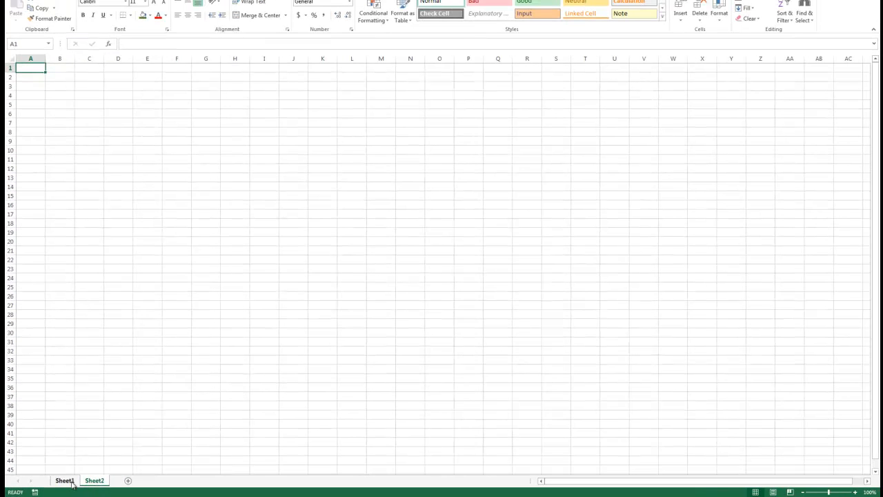
left_click(69, 483)
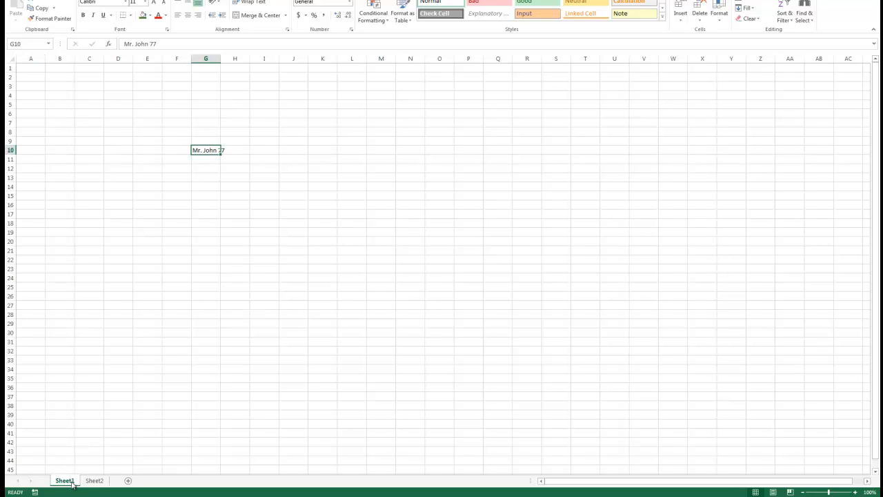
left_click(95, 481)
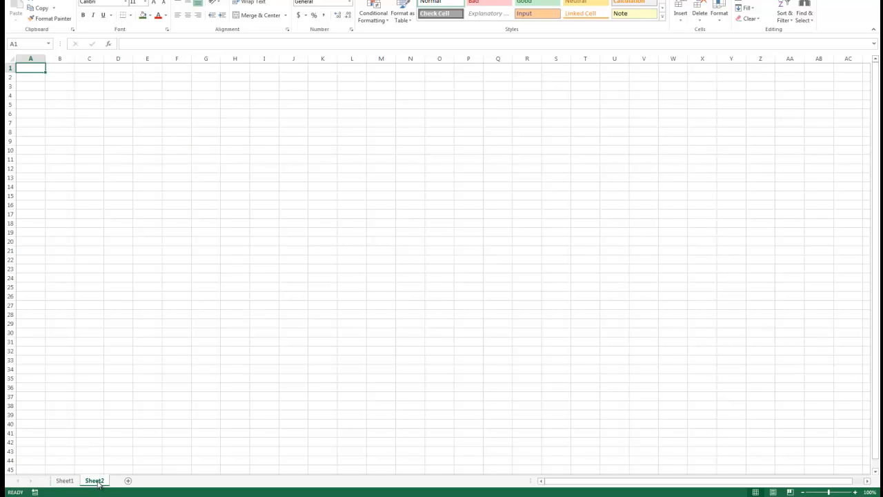
left_click(68, 483)
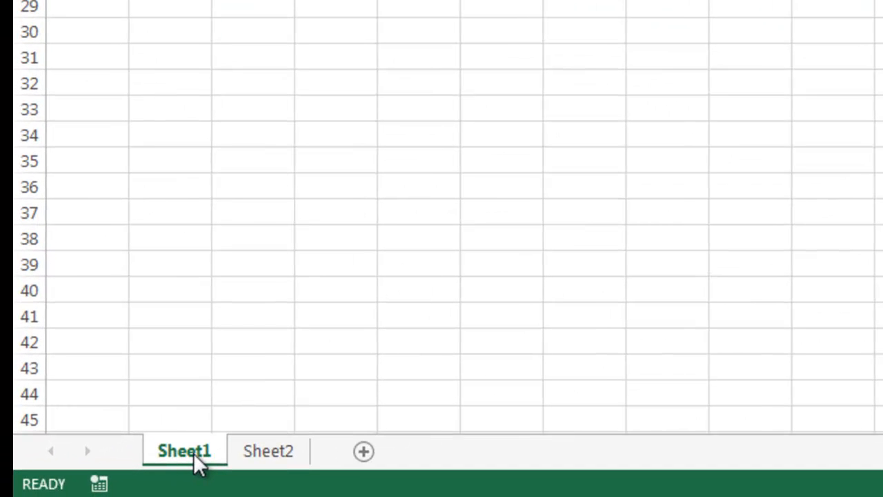
Rename the first sheet to Topic 1 and the second sheet to Topic 2.
right_click(198, 463)
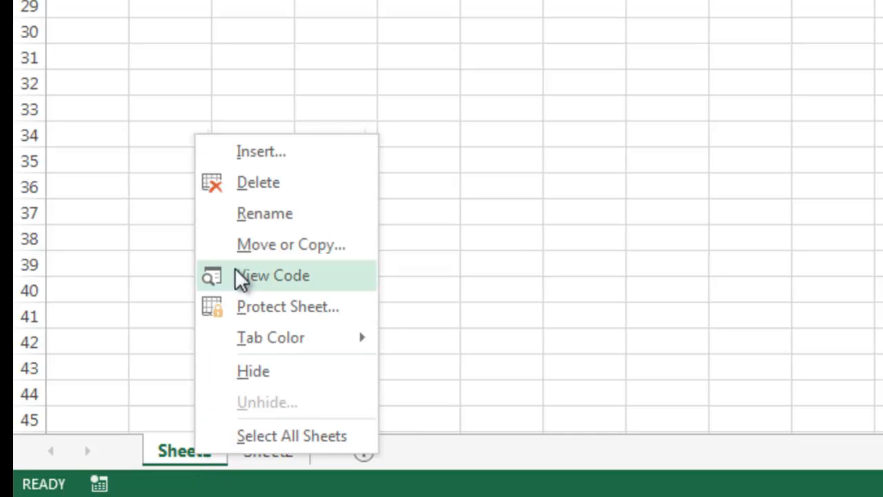
left_click(255, 218)
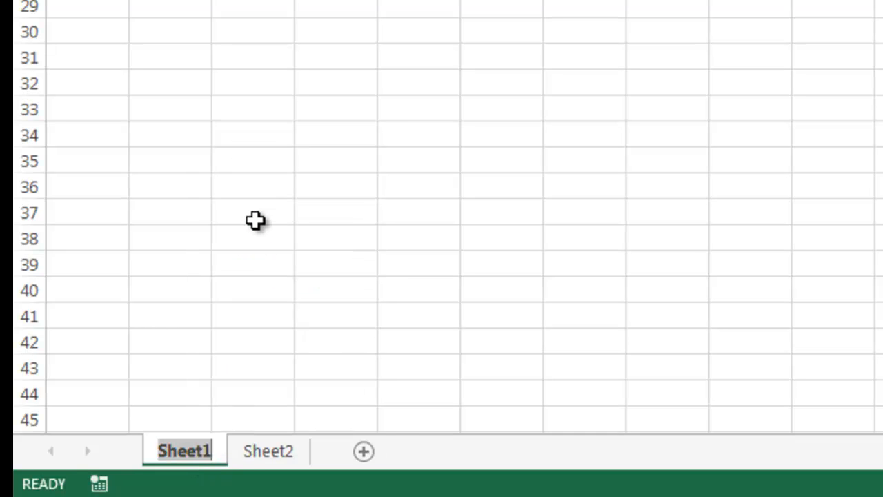
type("Top")
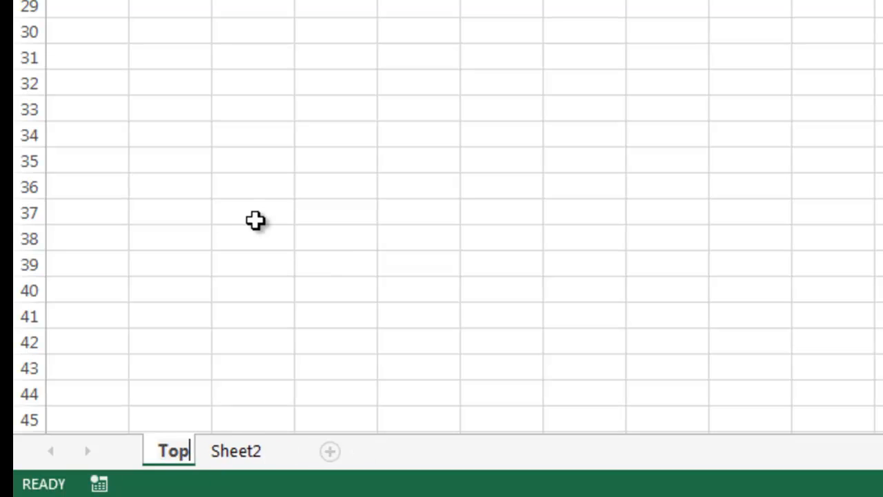
type("ic 1")
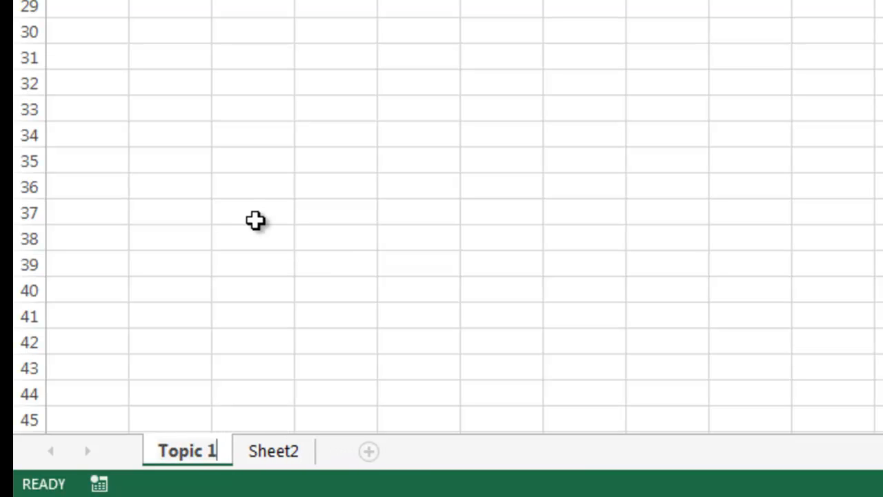
left_click(286, 451)
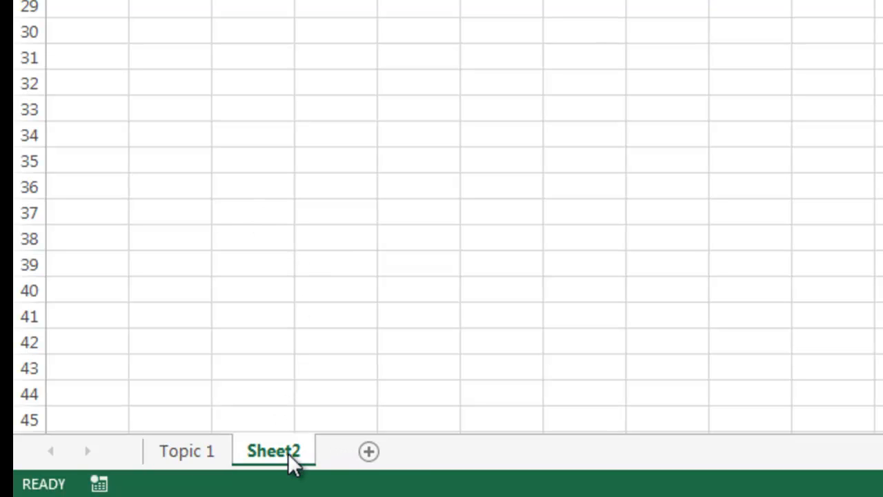
right_click(280, 462)
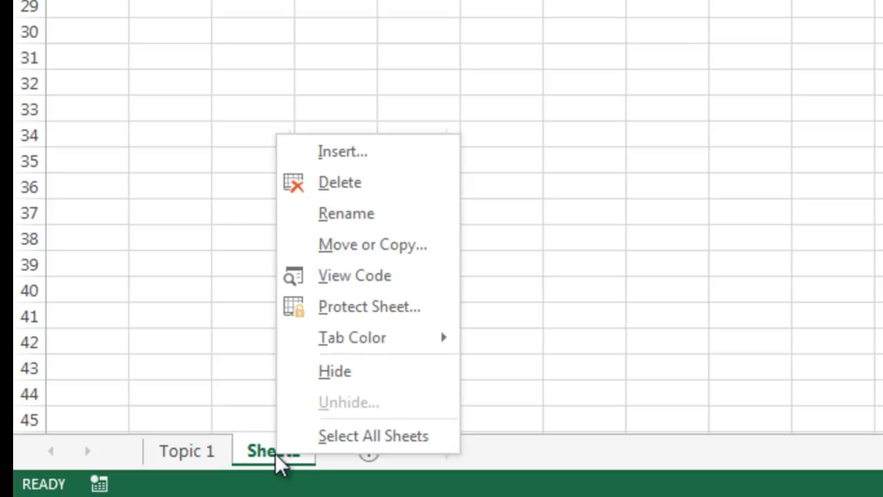
left_click(347, 214)
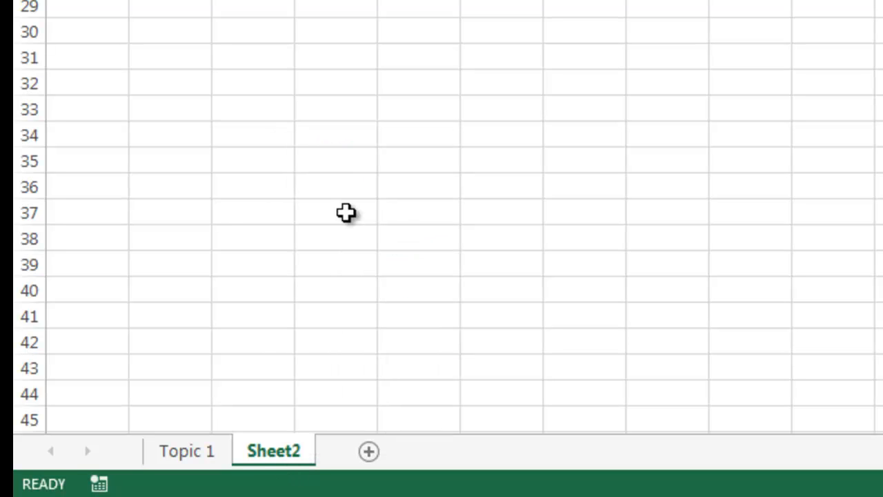
type("T")
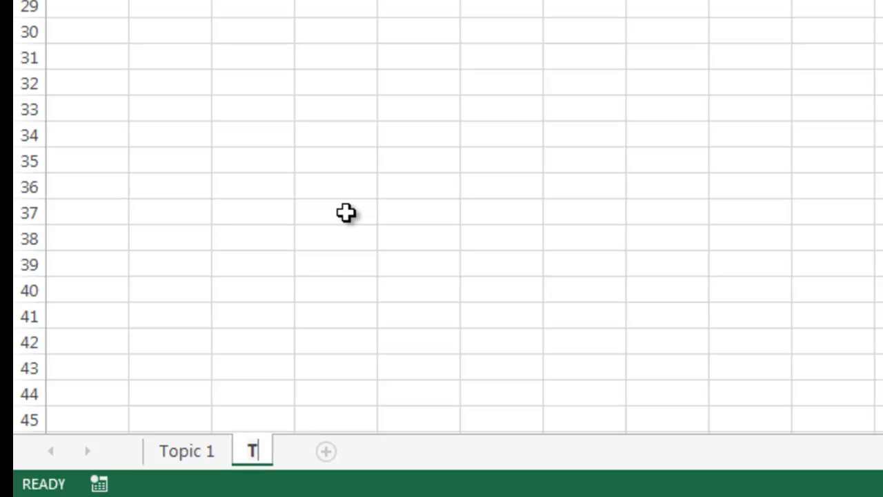
type("op")
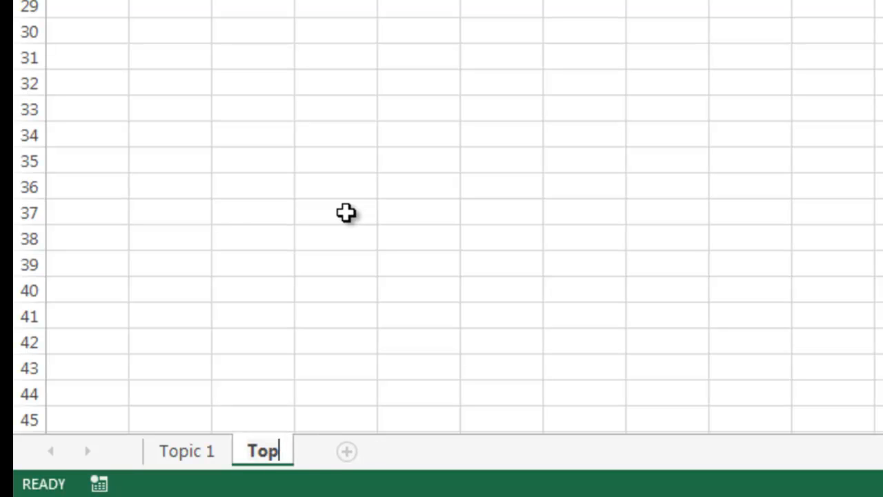
type("ic 2")
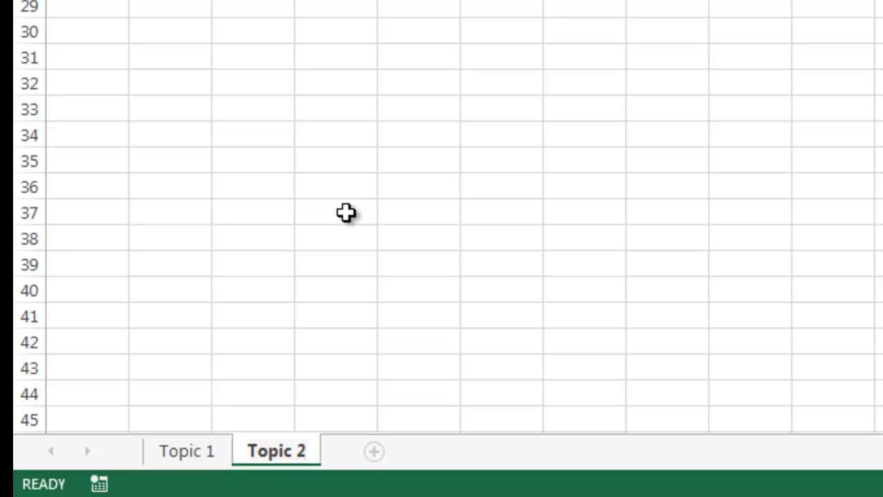
left_click(192, 455)
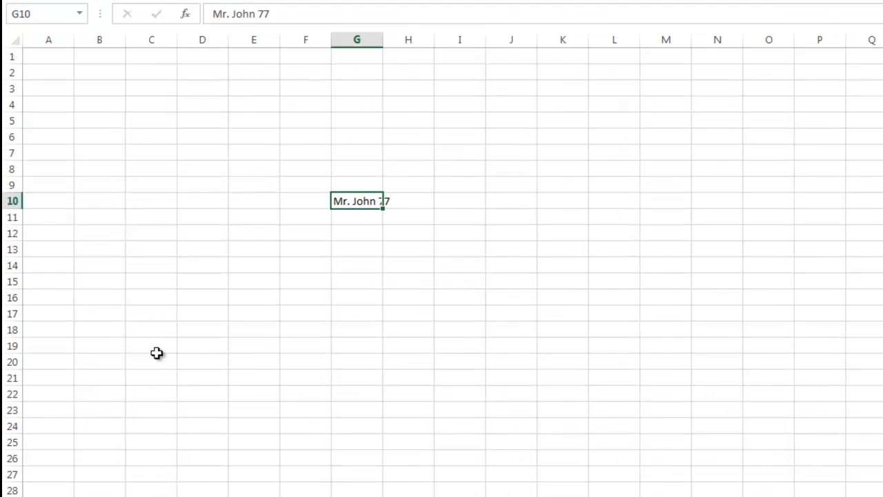
Enter 2 and 4 in C7:C8 and extend the even series down to 30 in C21.
left_click(152, 153)
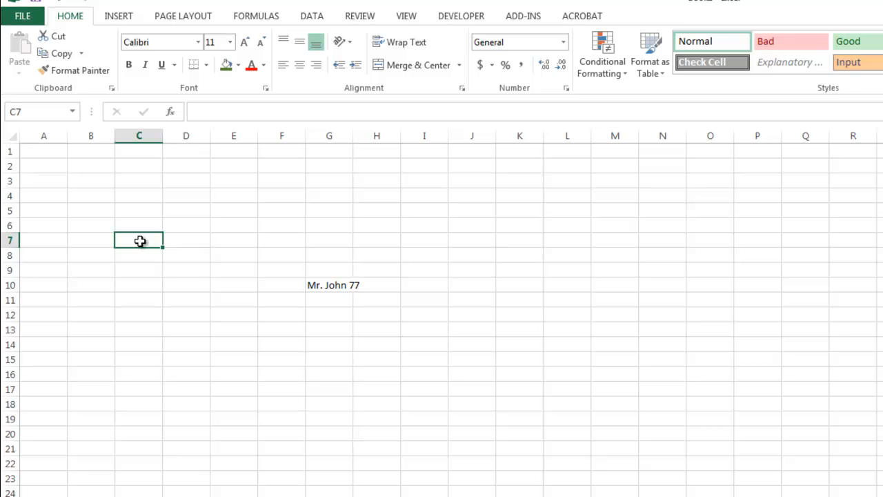
type("2")
key("Return")
type("4")
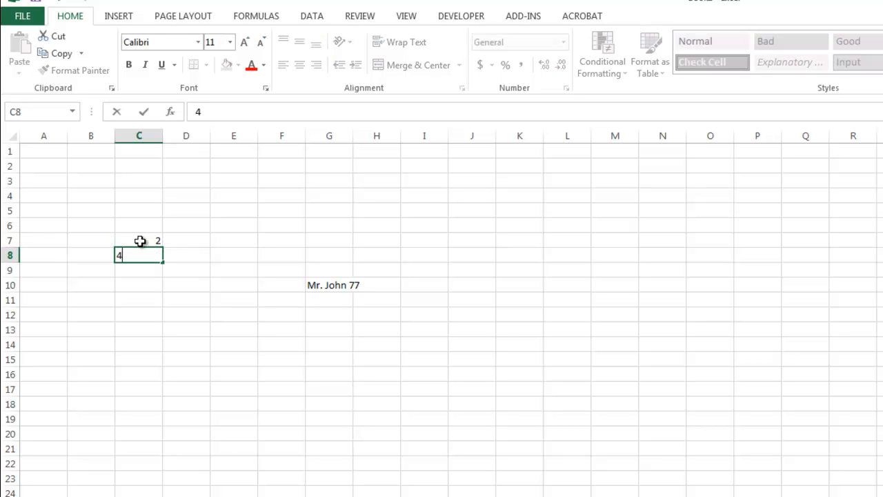
key("Return")
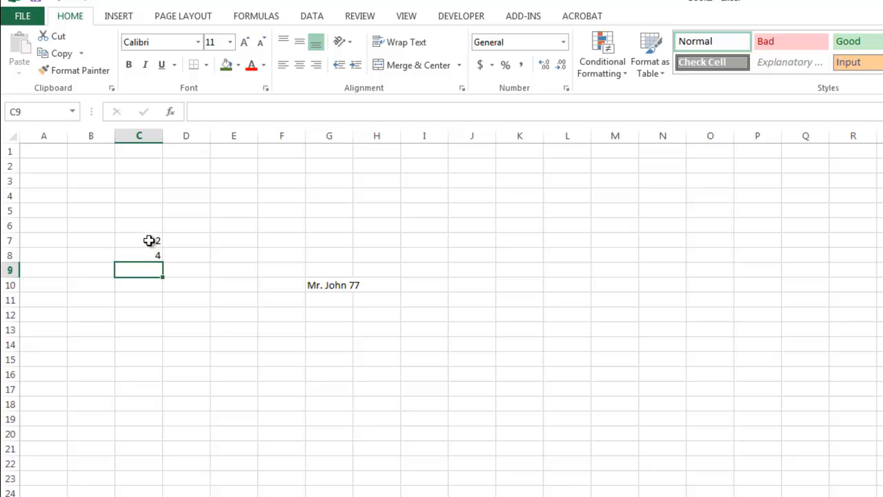
left_click(151, 242)
left_click_drag(149, 246, 147, 254)
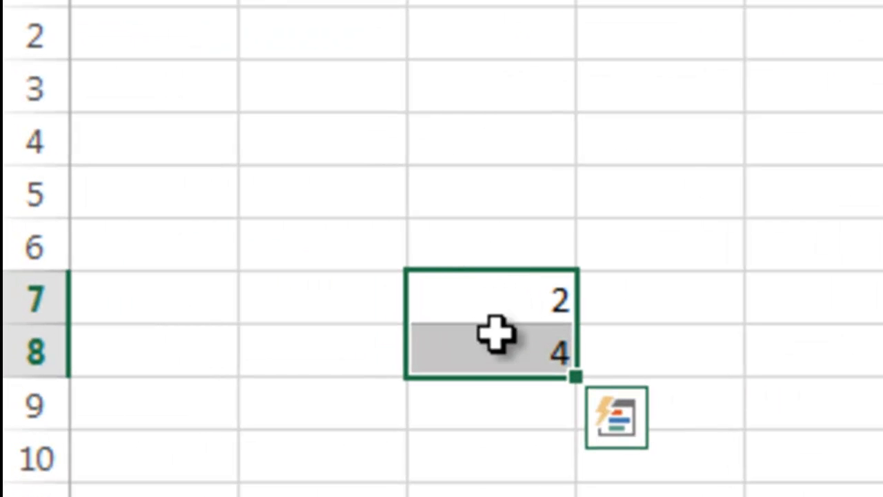
mouse_move(576, 376)
left_mouse_down()
mouse_move(565, 359)
mouse_move(569, 374)
left_mouse_up()
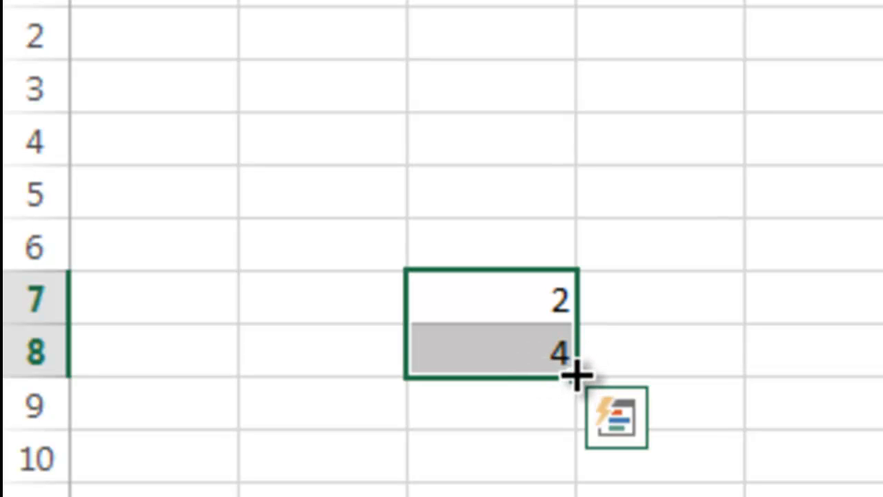
left_click_drag(576, 376, 586, 496)
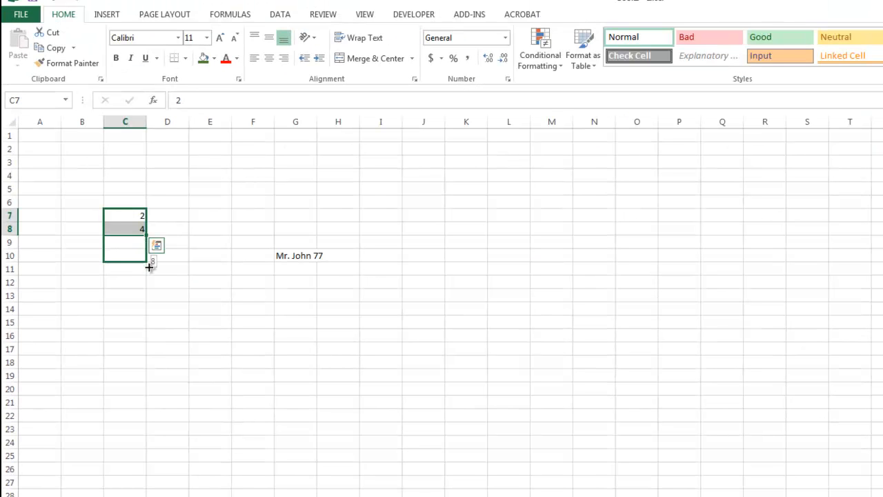
left_click_drag(149, 267, 150, 409)
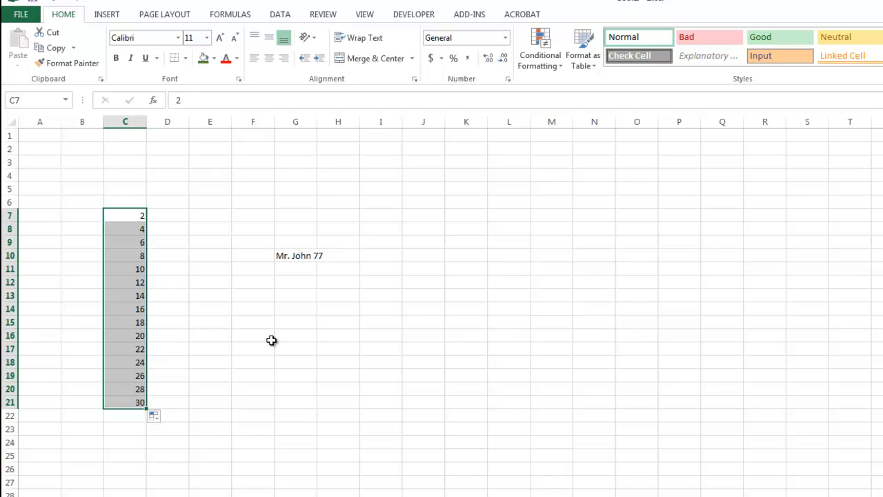
Enter 5 and 10 in J15:J16 and extend the series down to 85 in J31.
left_click(416, 322)
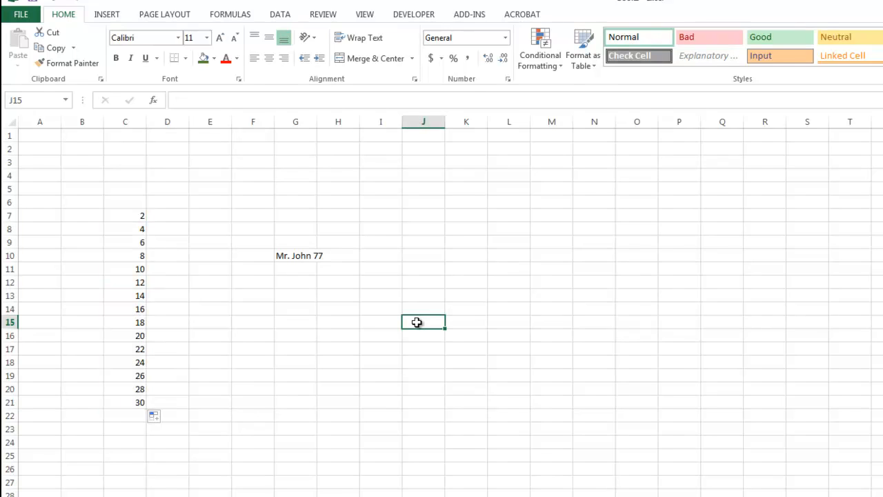
type("5")
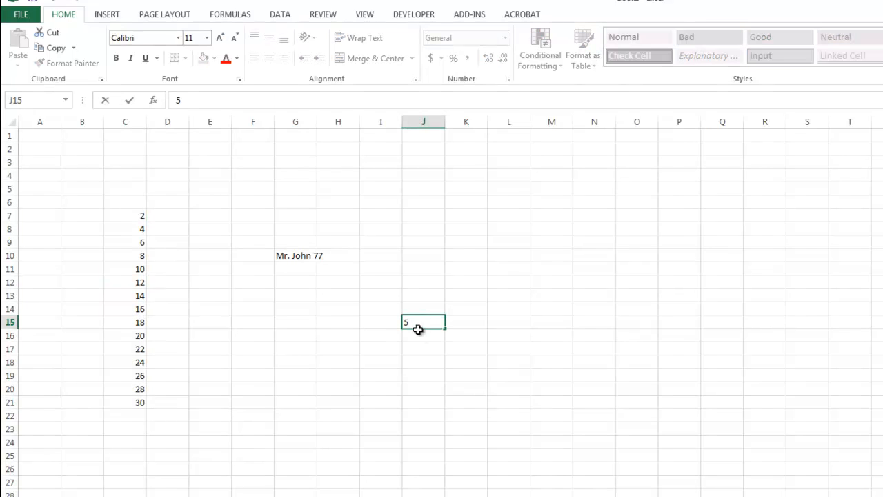
left_click(418, 336)
type("10")
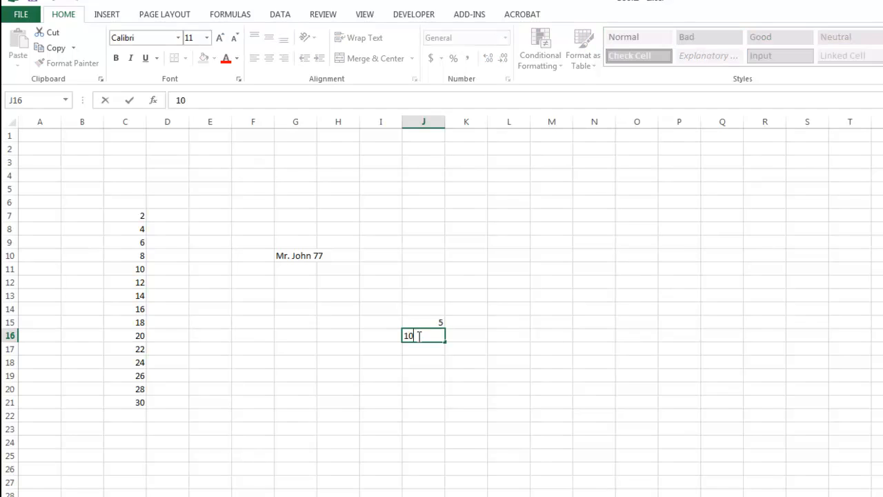
left_click(422, 347)
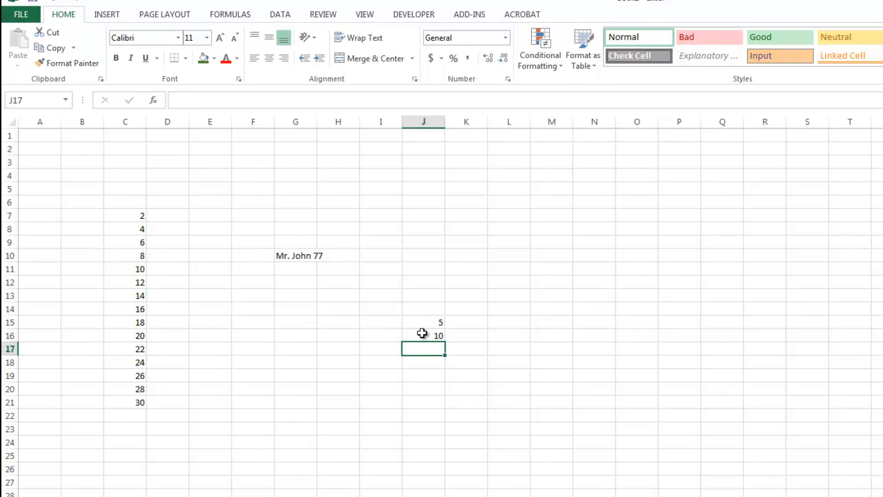
left_click_drag(423, 323, 423, 336)
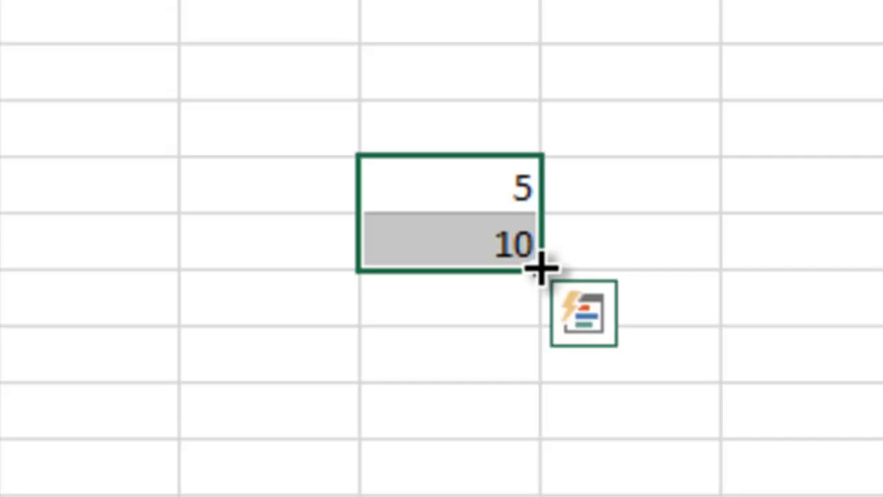
left_click_drag(540, 269, 391, 487)
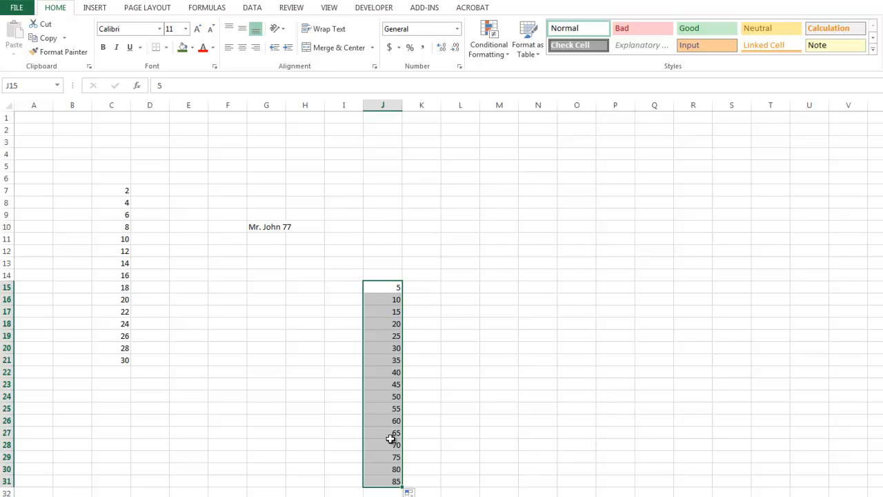
Enter Monday and Tuesday in K6:L6 and extend the day names across to U6.
left_click(419, 179)
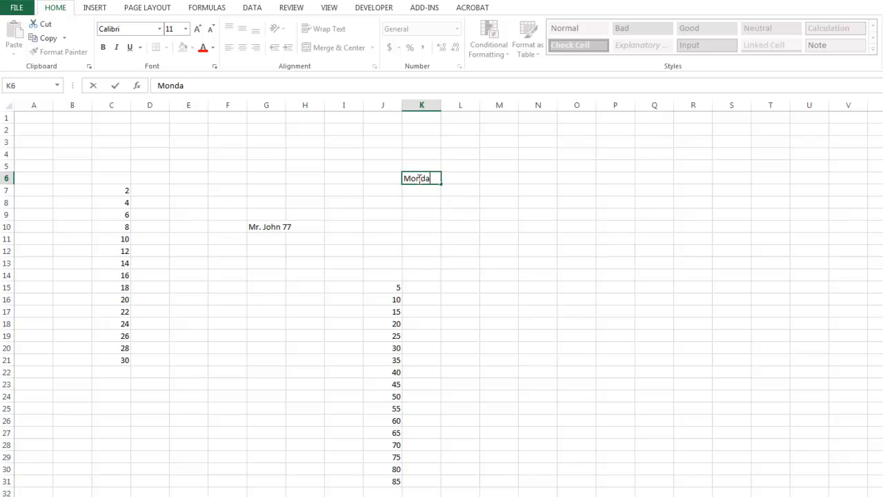
key("Tab")
type("T")
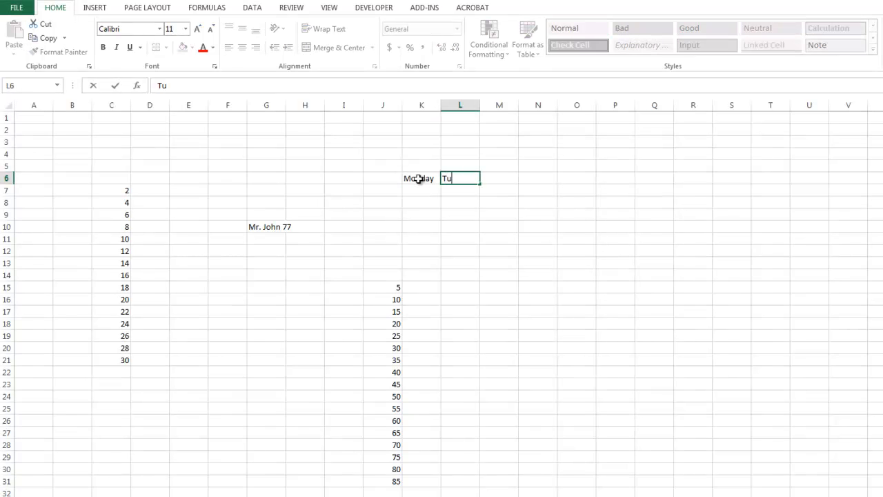
type("uesday")
key("Return")
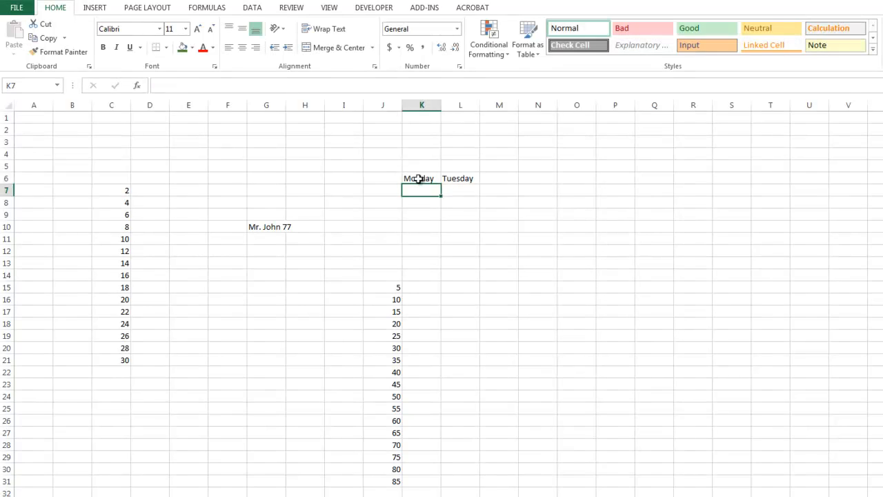
left_click_drag(419, 179, 452, 178)
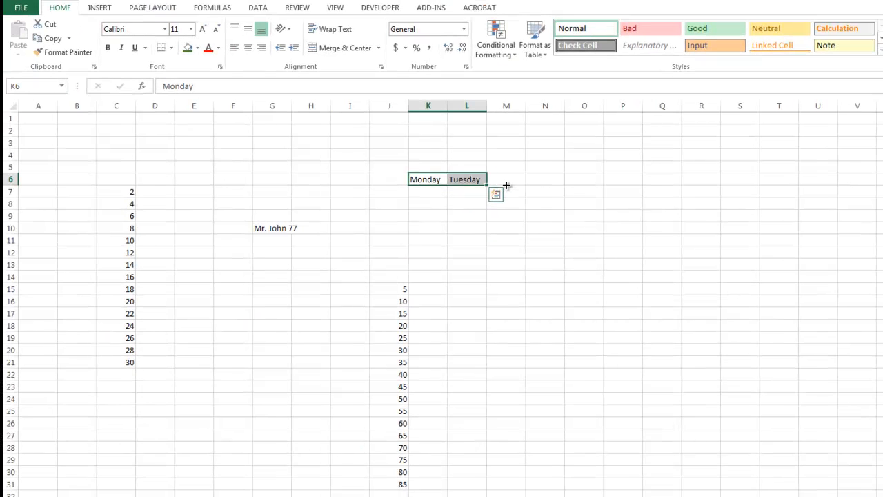
left_click_drag(505, 184, 831, 187)
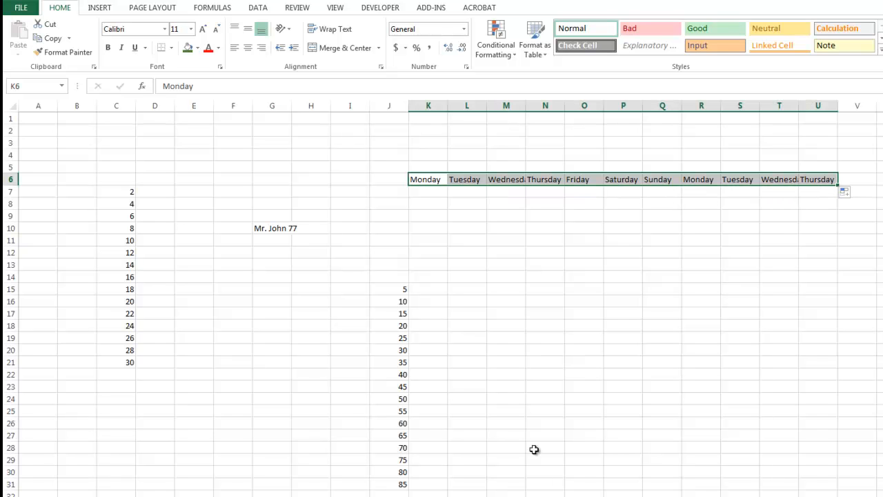
Enter Jan and Feb in M17:N17 and extend the months through Aug in T17.
left_click(507, 312)
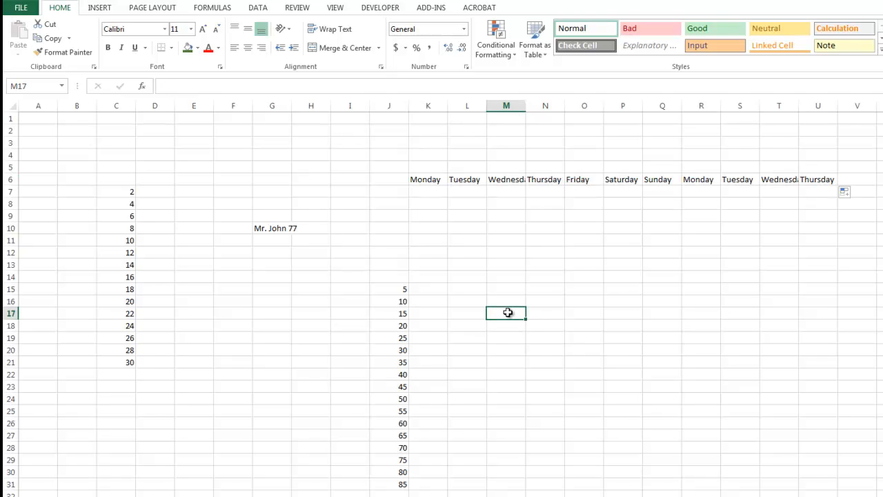
type("Jan")
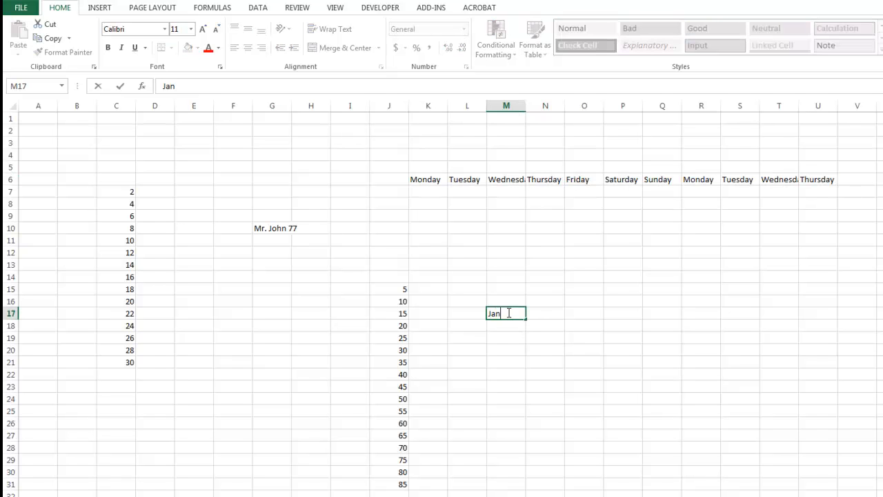
key("Tab")
type("F")
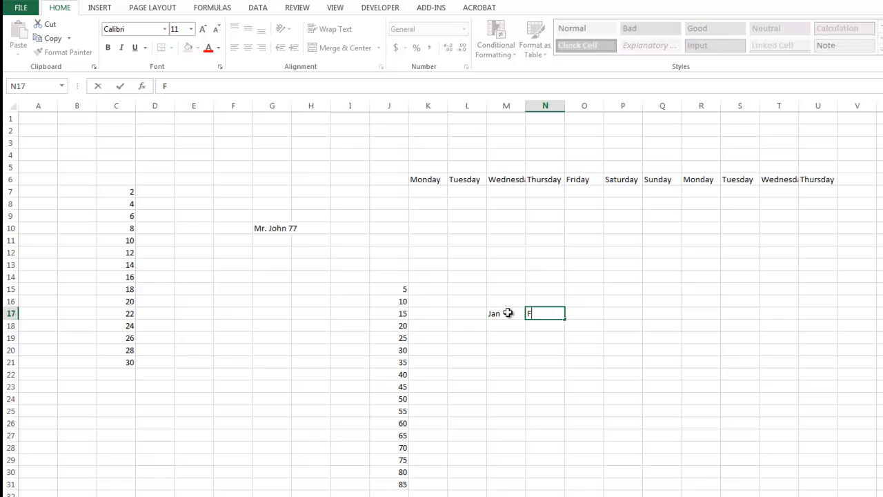
left_click_drag(507, 313, 535, 313)
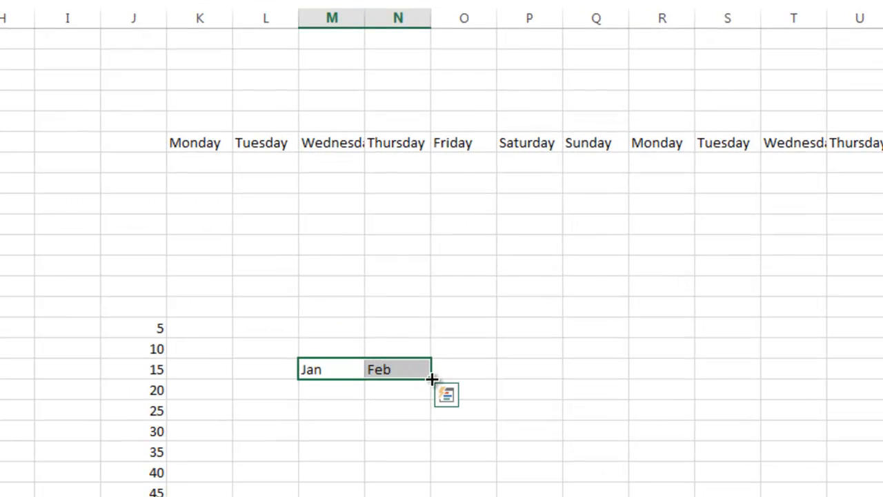
left_click_drag(438, 380, 858, 389)
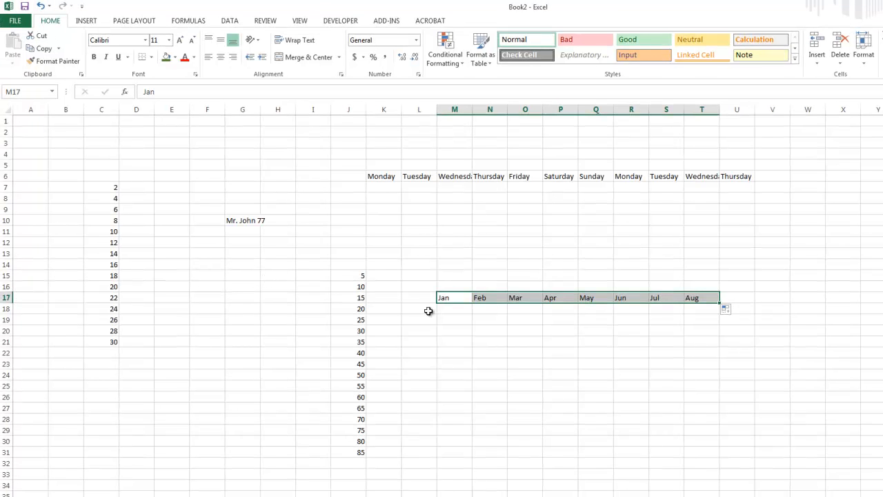
Copy the 5–85 series in J15:J31 and switch to the Topic 2 sheet.
left_click_drag(360, 277, 361, 451)
right_click(343, 343)
left_click(368, 364)
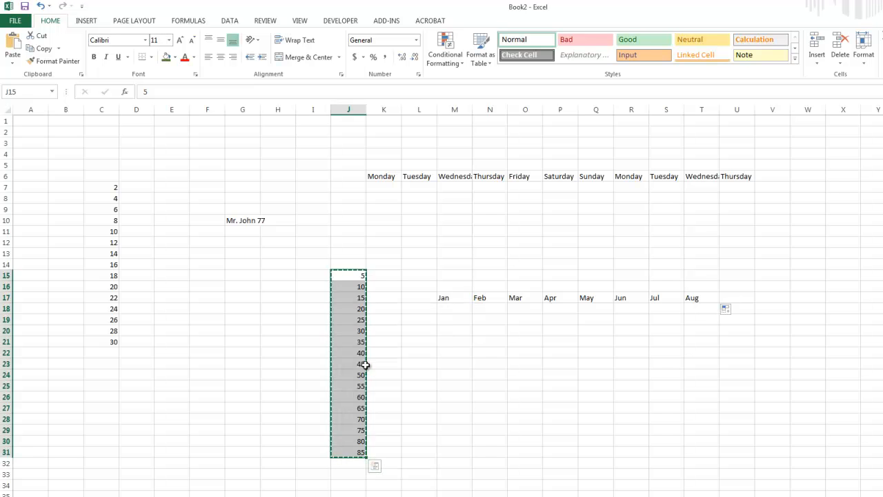
left_click(120, 493)
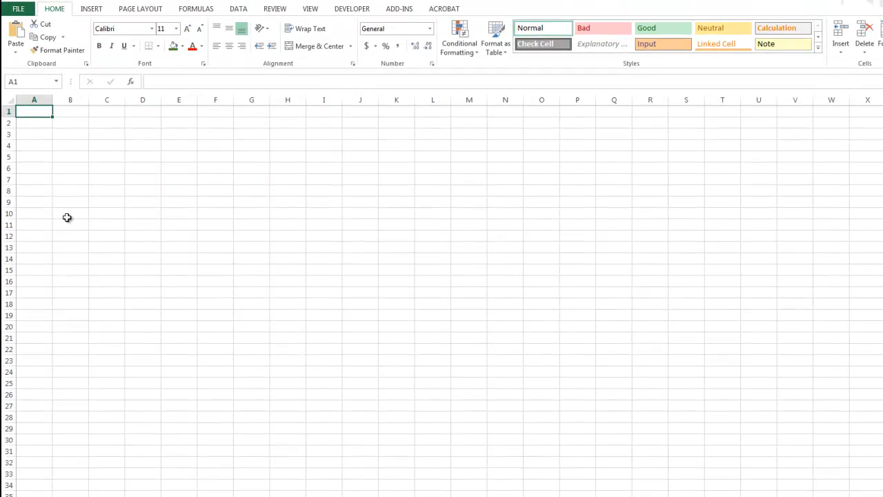
Paste the copied 5–85 series into Topic 2 starting at B6.
right_click(73, 173)
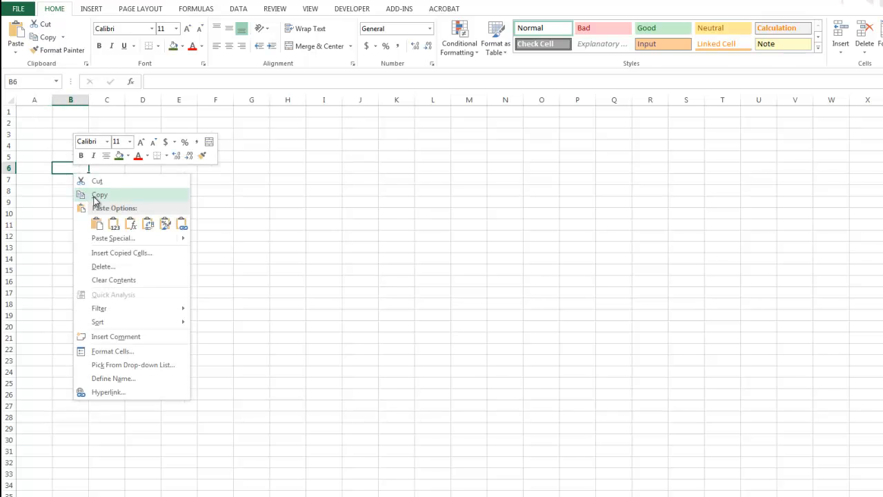
left_click(97, 223)
left_click(158, 301)
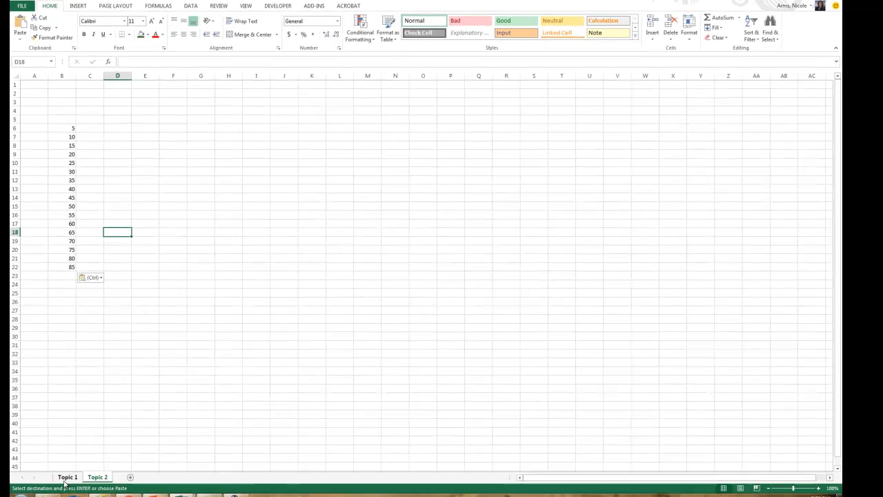
left_click(67, 476)
left_click(97, 476)
Back on Topic 1, cancel the pending copy and select cell F5.
left_click(68, 474)
left_click(116, 274)
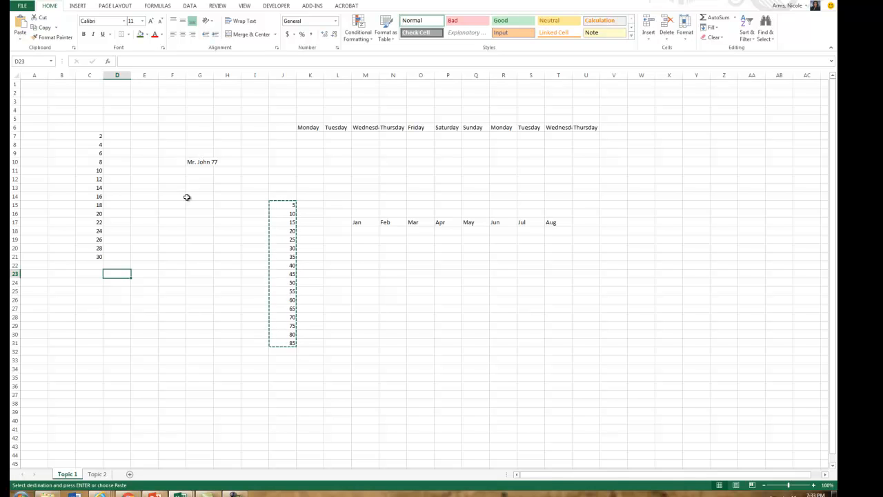
key("Escape")
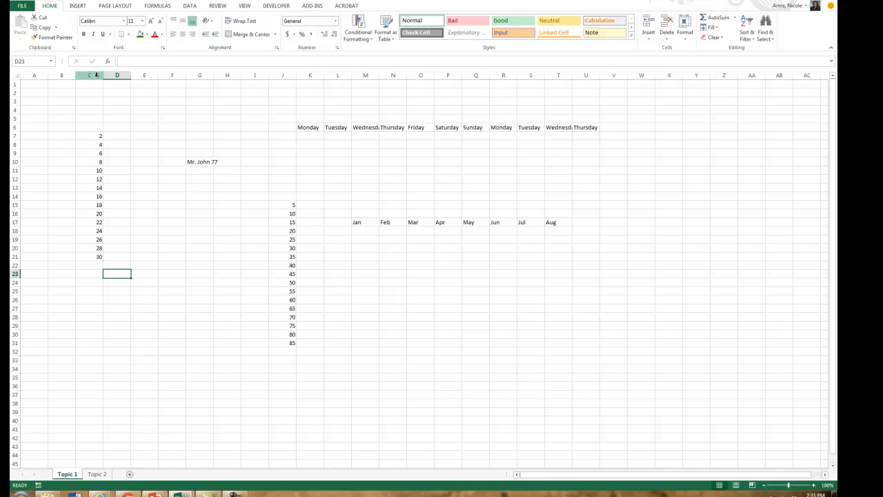
left_click(225, 76)
left_click(171, 121)
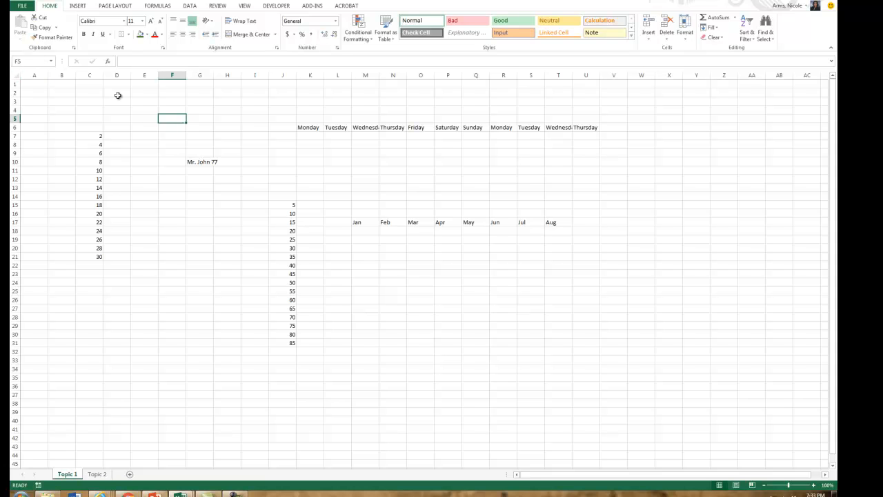
Enter the sample text 'ajslfjls' in cell F16.
left_click(165, 214)
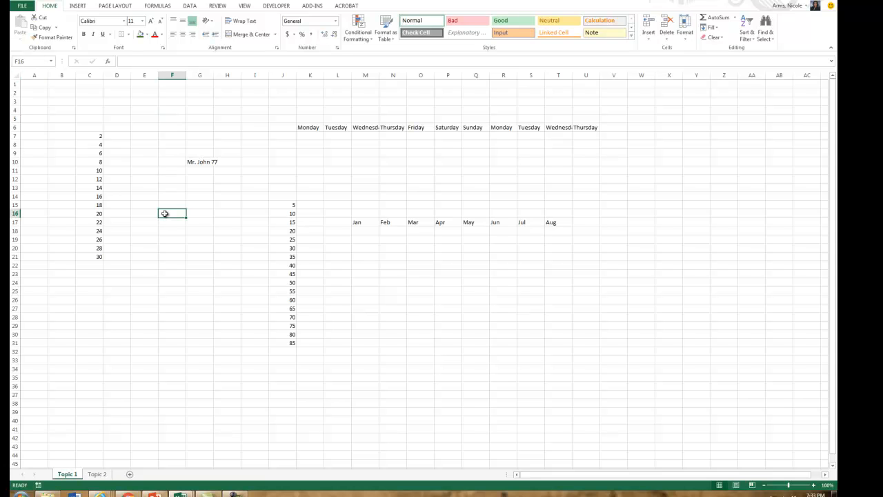
type("ajslfjls")
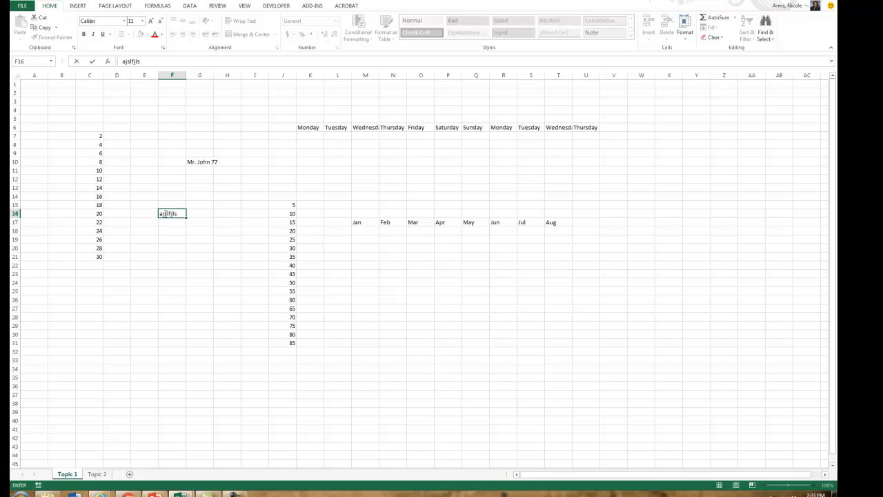
left_click(341, 171)
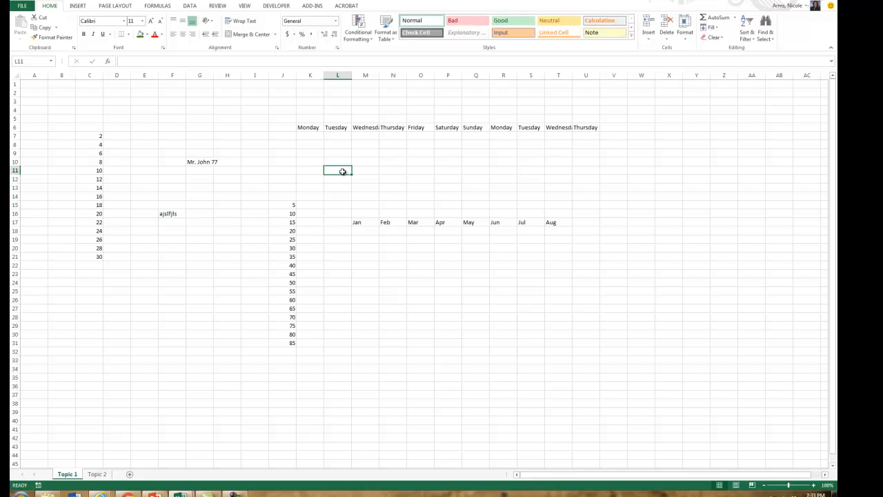
Recommit cell L11's entry and switch to the Practice Activity 4 workbook.
left_click(125, 61)
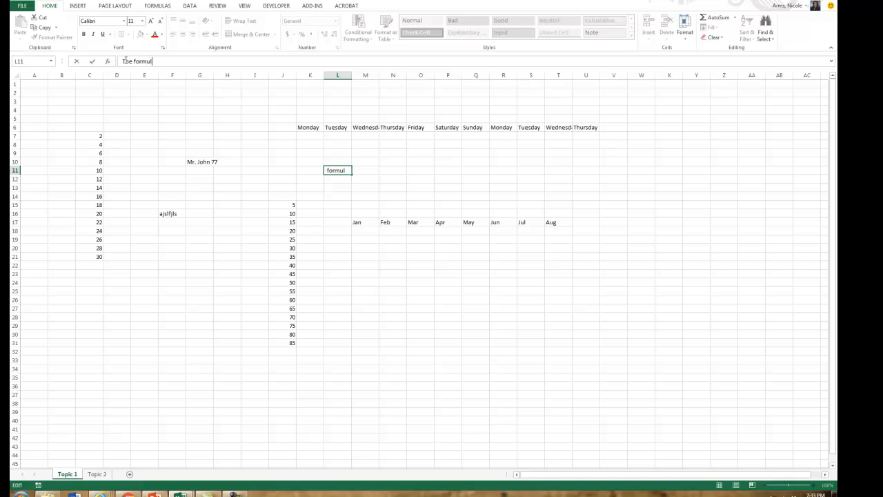
key("Return")
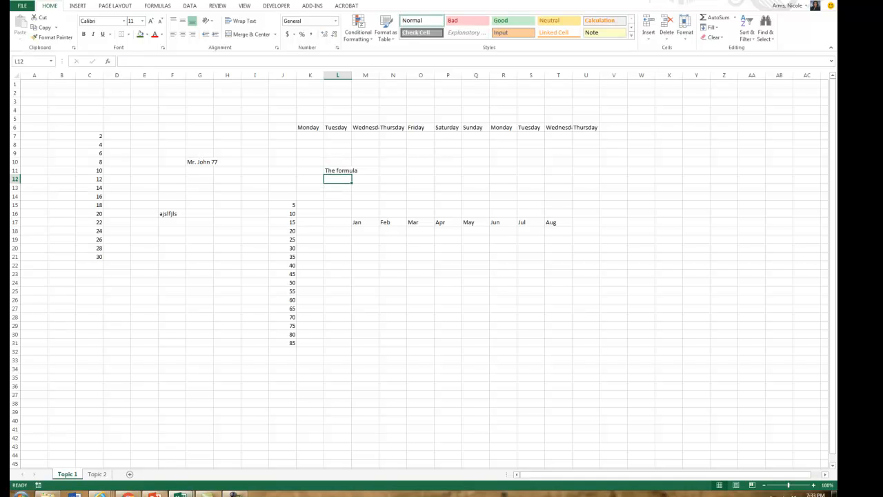
left_click(180, 494)
left_click(206, 469)
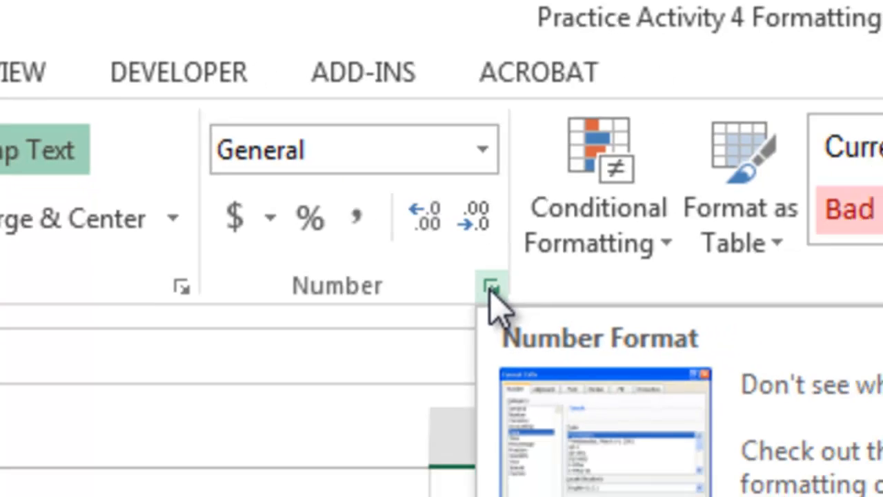
Give H5 a Number format with 1 decimal place, so 2.89 shows as 2.9.
left_click(550, 330)
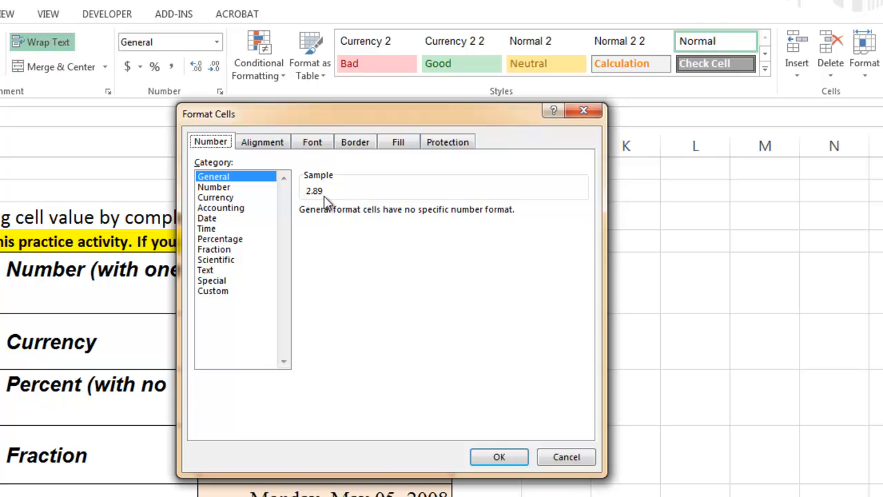
left_click(220, 187)
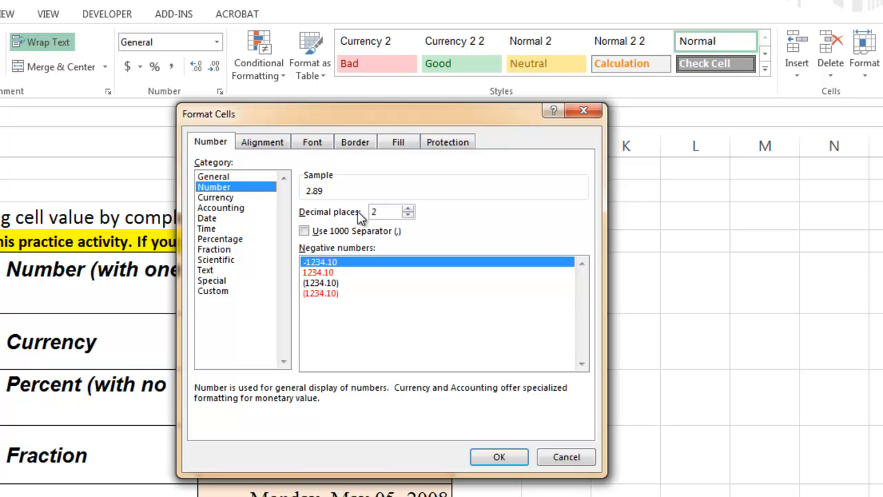
left_click(407, 215)
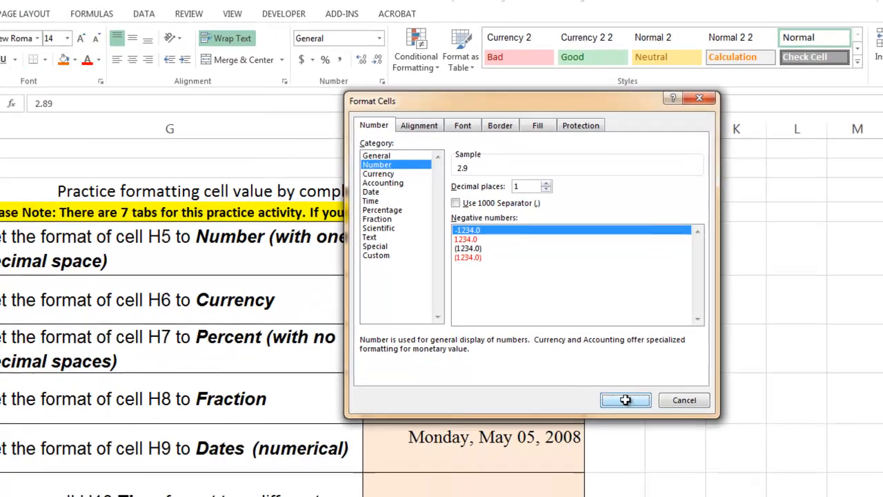
left_click(625, 400)
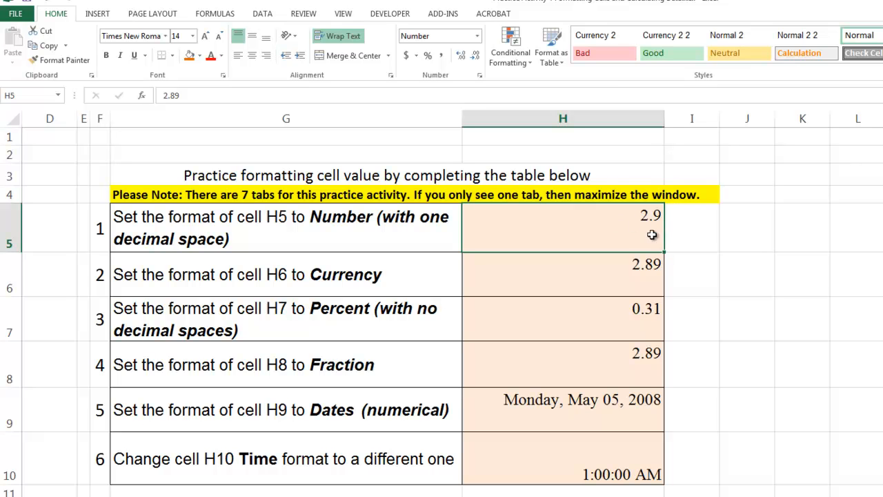
Apply Currency format to cell H6 so it displays $2.89.
left_click(593, 278)
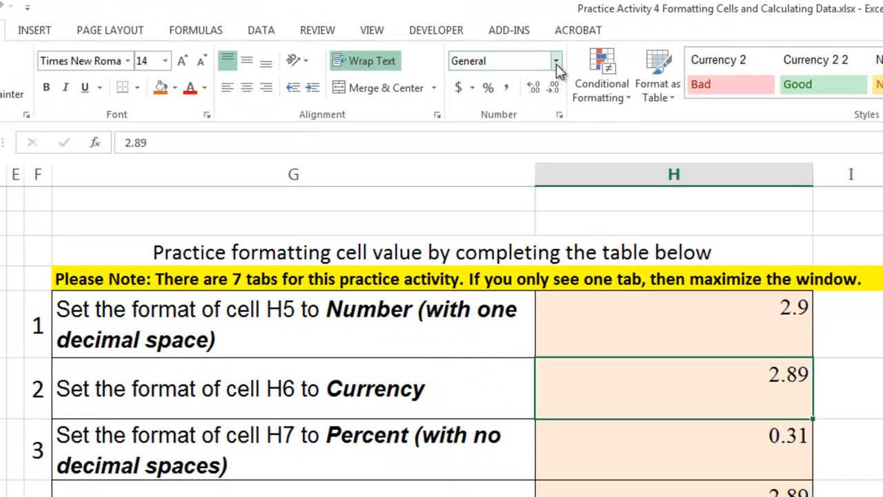
left_click(556, 62)
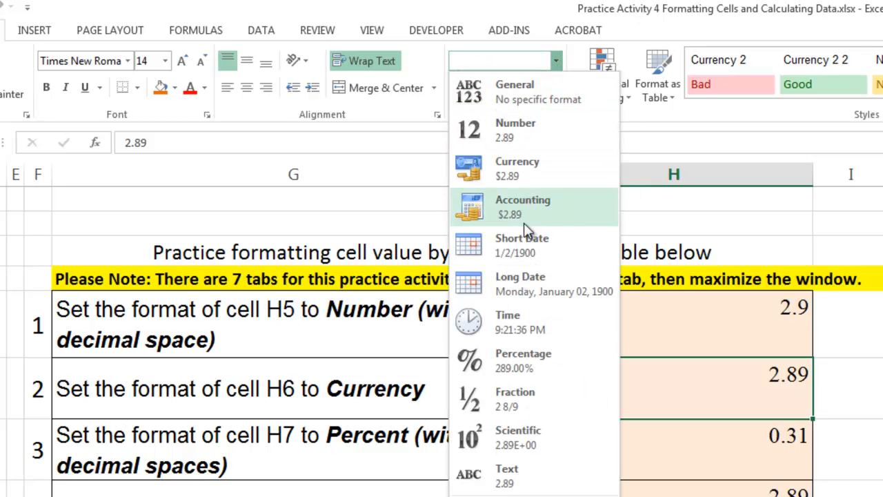
left_click(508, 174)
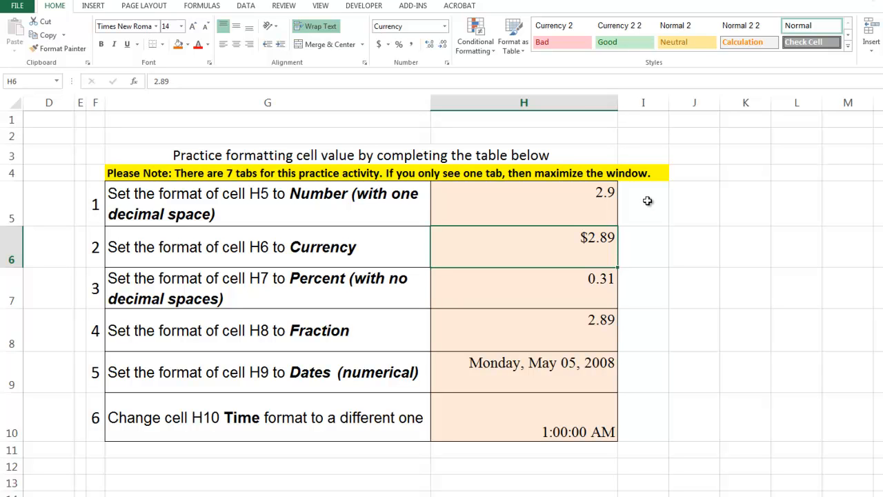
left_click_drag(648, 201, 854, 424)
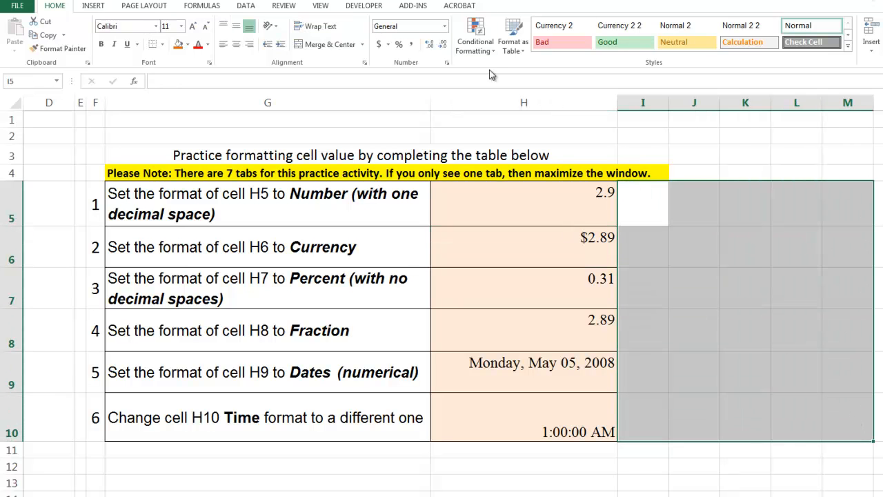
left_click(445, 26)
left_click(425, 100)
left_click(670, 238)
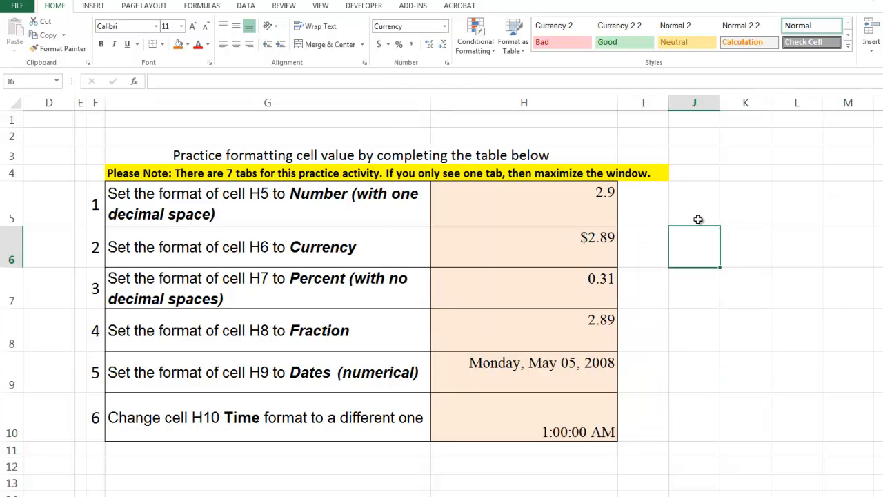
left_click(698, 218)
left_click(744, 214)
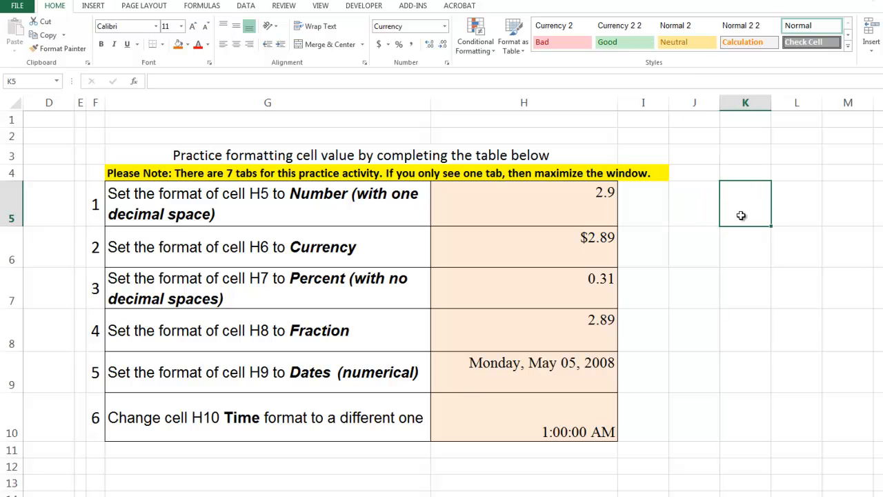
left_click(687, 253)
type("10")
key("Return")
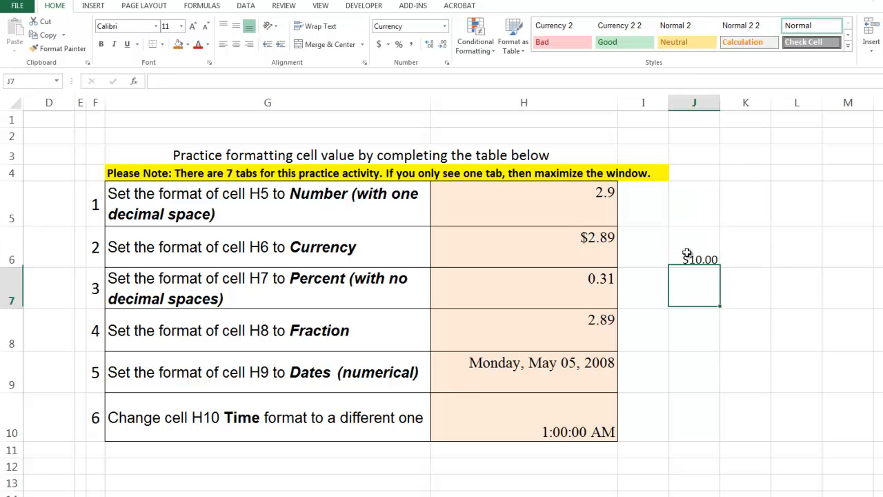
left_click(783, 251)
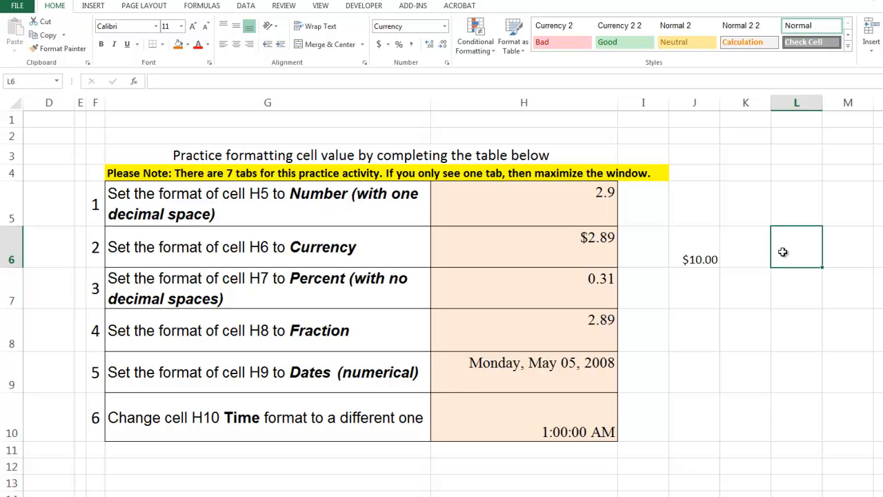
type("5.41")
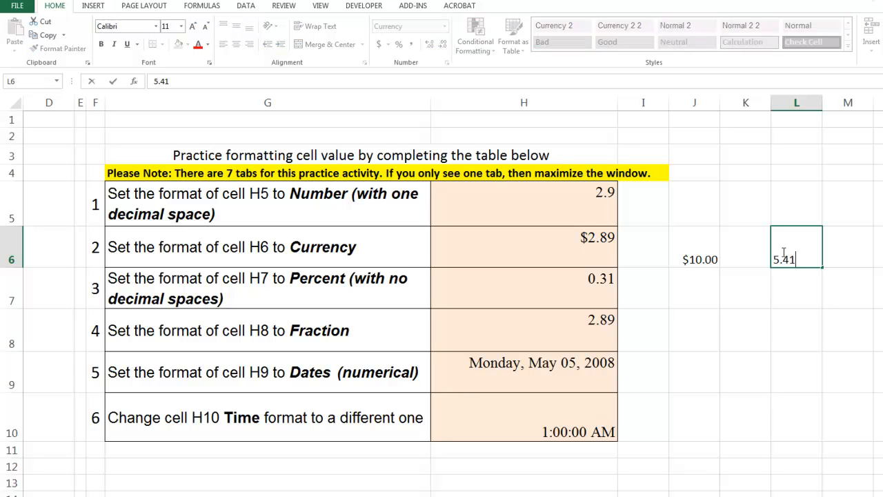
key("Return")
left_click(755, 289)
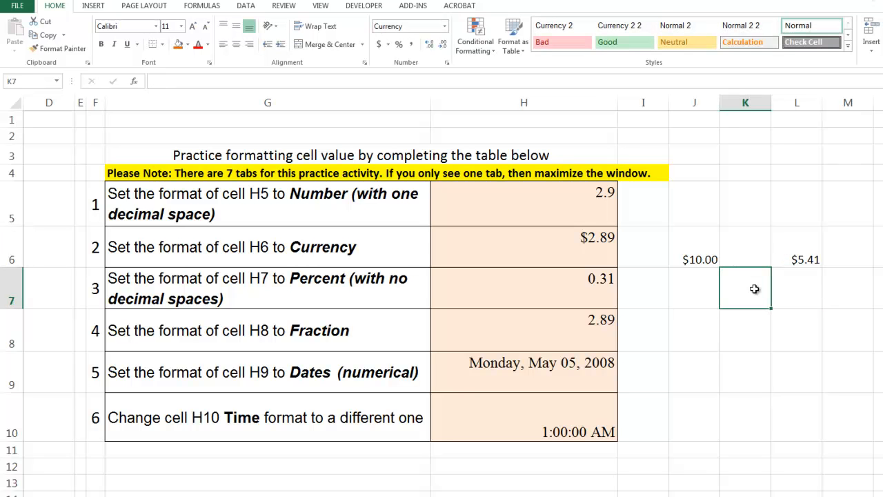
type("1,")
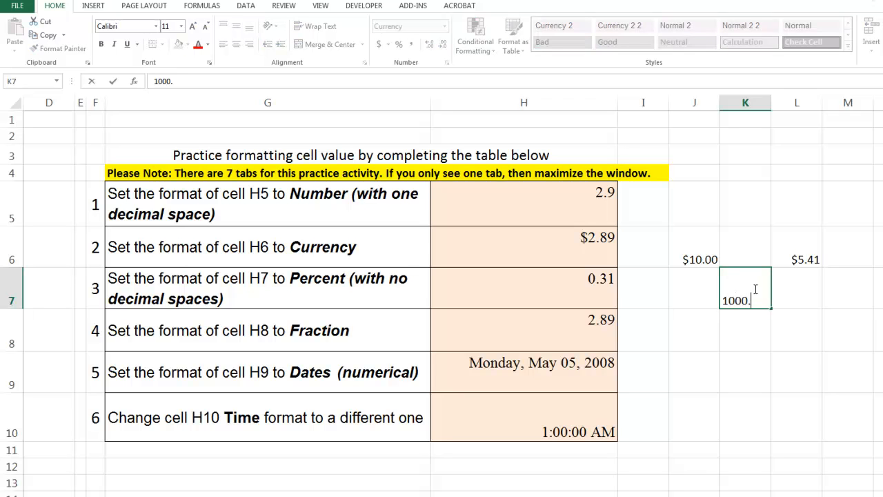
type("000.14")
key("Return")
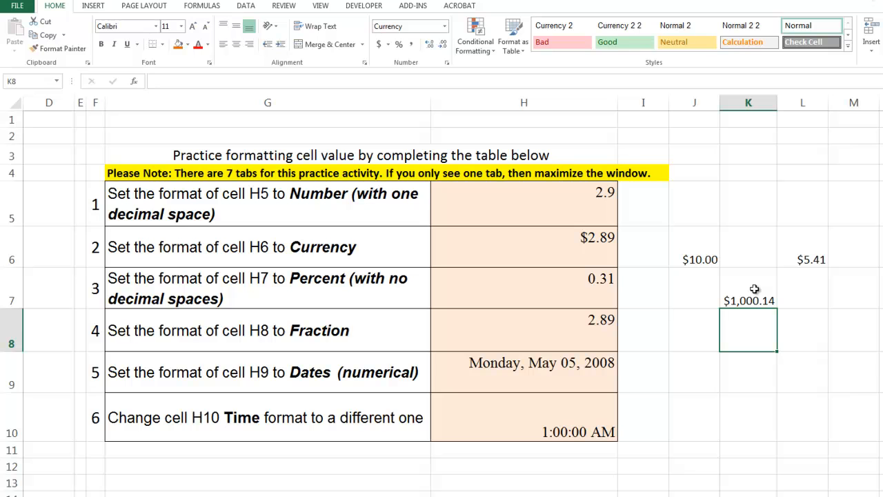
left_click_drag(644, 204, 811, 413)
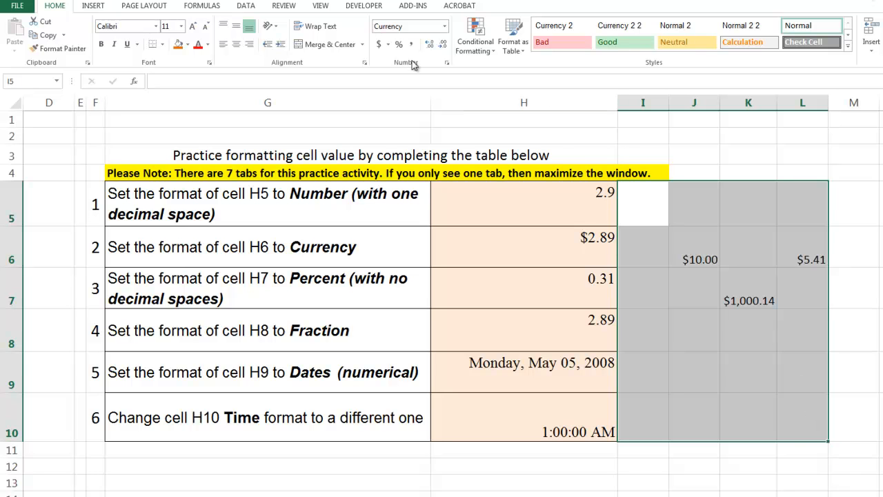
right_click(741, 242)
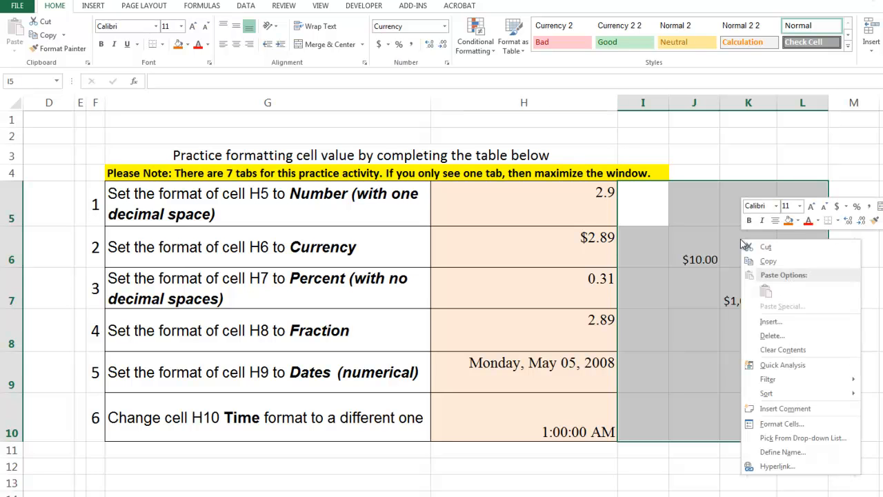
left_click(780, 350)
left_click(567, 291)
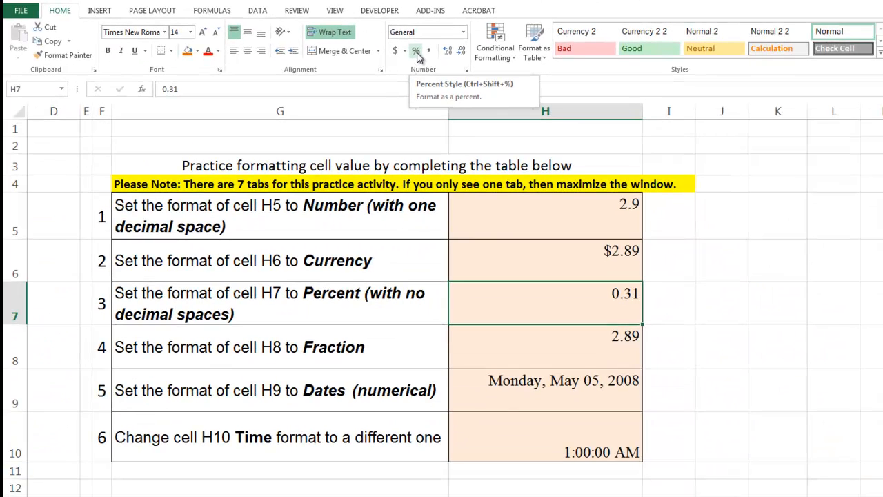
Format H7 in Percent Style (31%) and H8 as a Fraction (2 8/9).
left_click(416, 53)
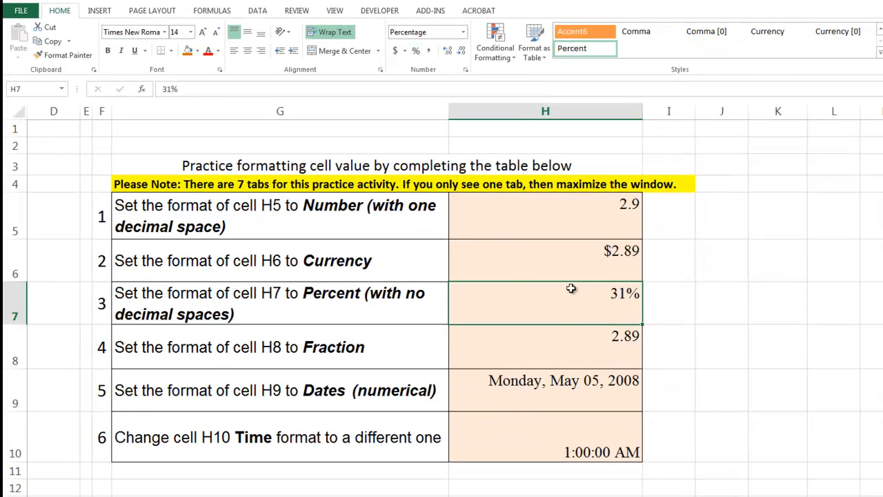
left_click(580, 347)
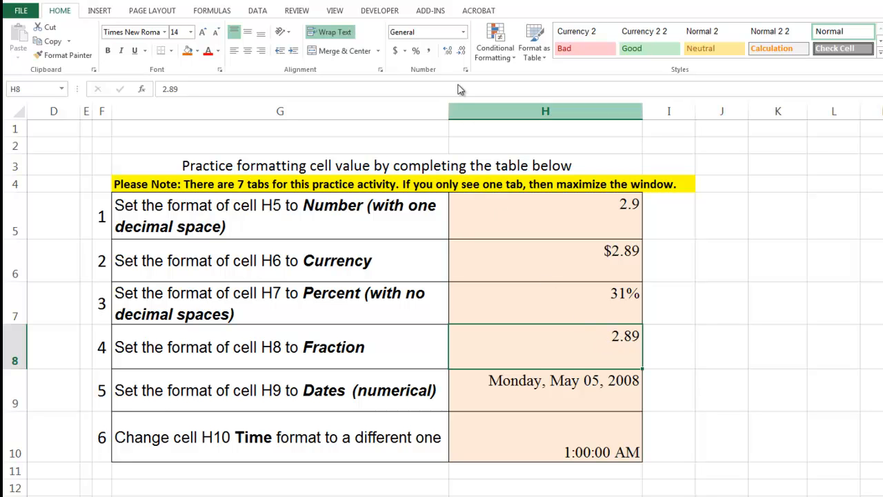
left_click(463, 33)
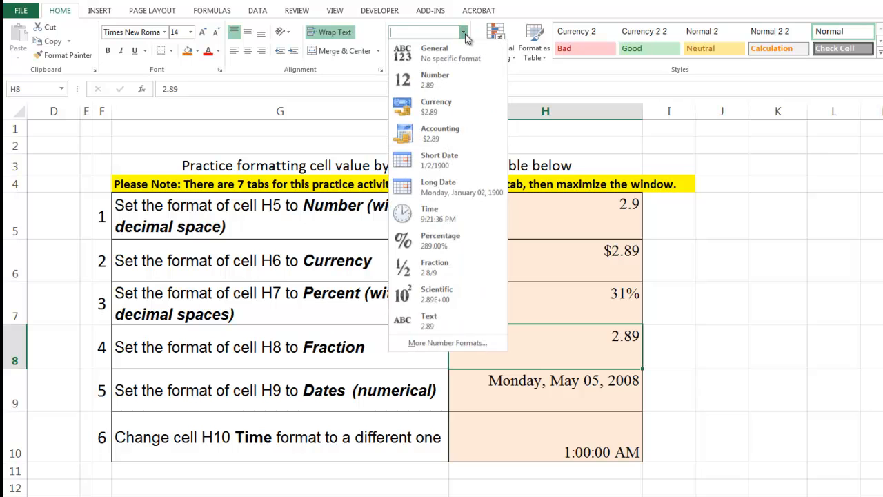
left_click(430, 271)
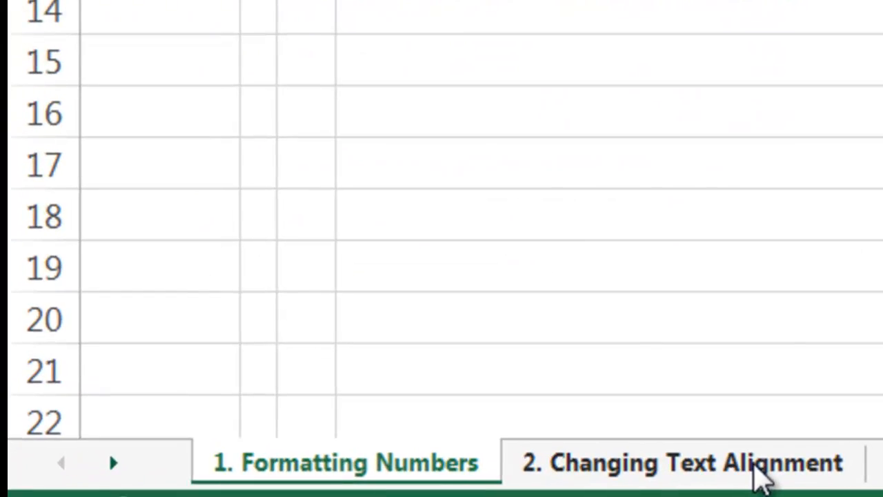
On the 2. Changing Text Alignment sheet, tilt the row 2 column titles to 45 degrees.
left_click(763, 476)
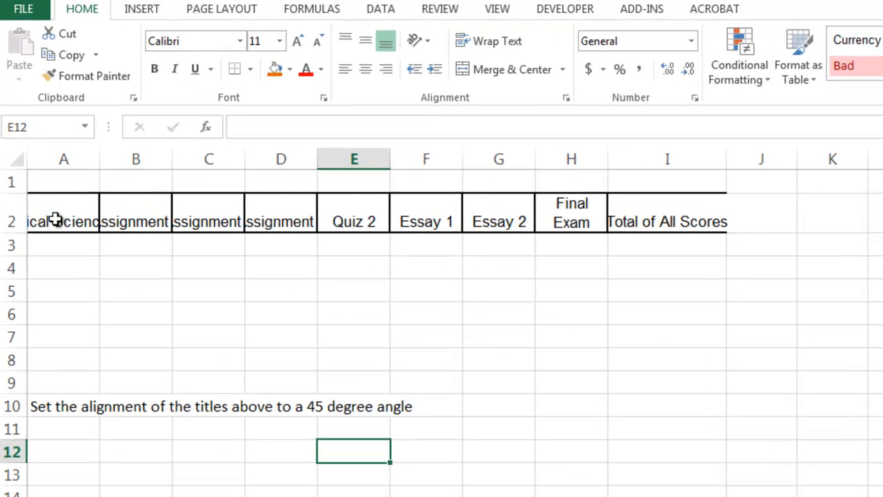
left_click_drag(56, 219, 682, 227)
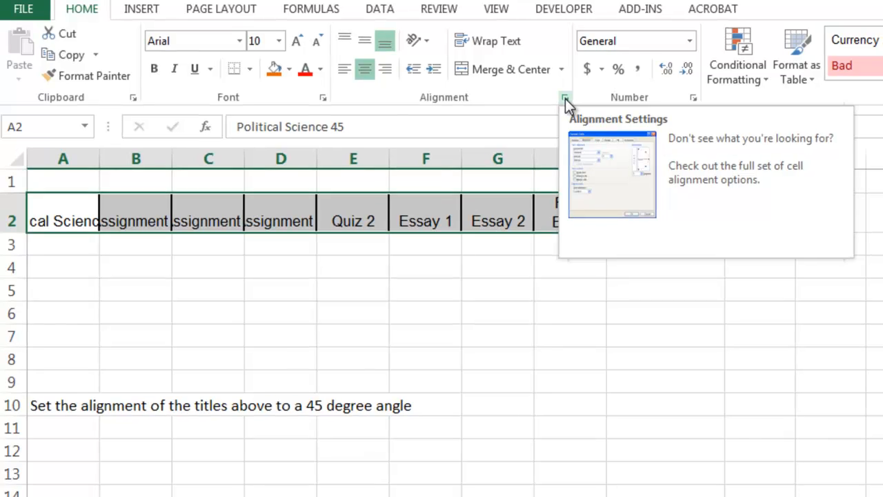
left_click(566, 100)
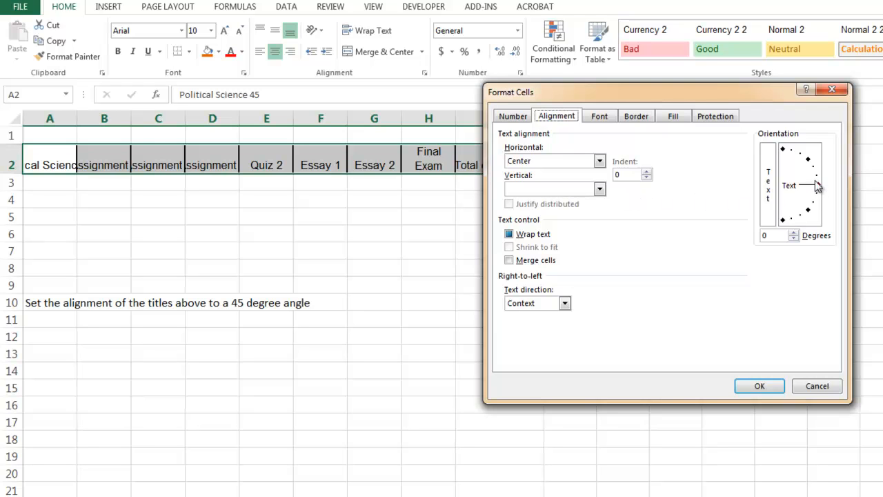
left_click_drag(820, 190, 811, 164)
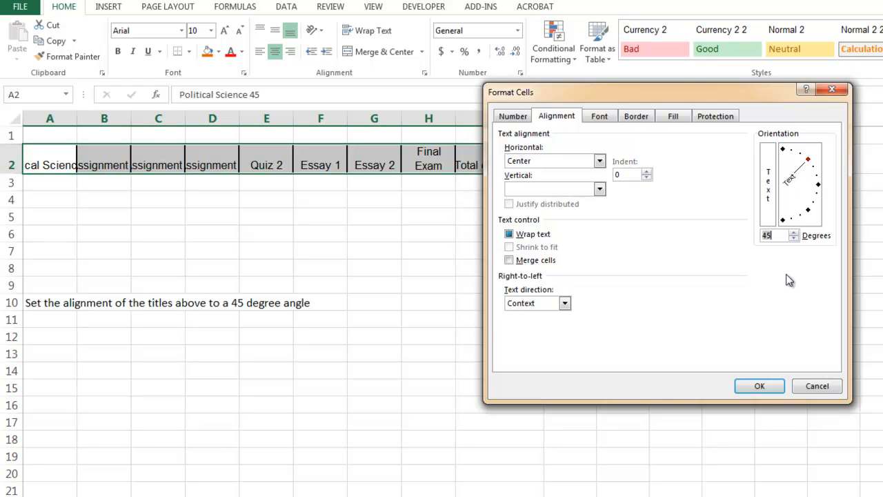
left_click(762, 386)
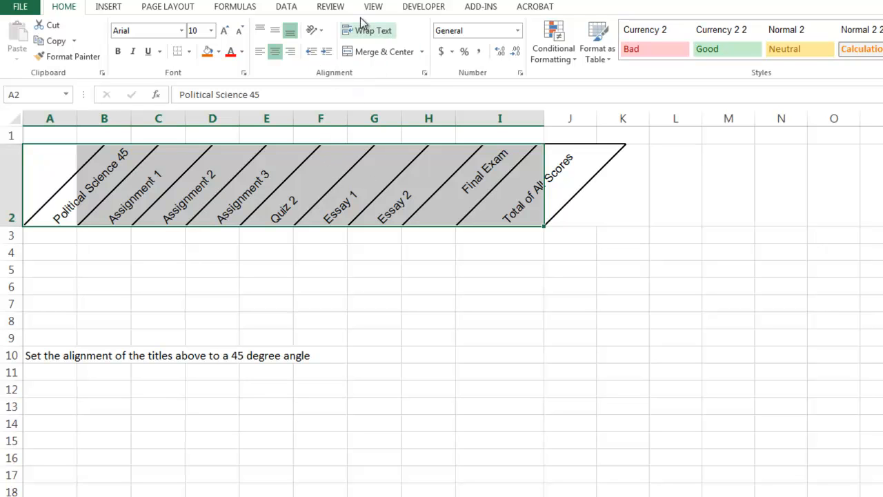
left_click(325, 39)
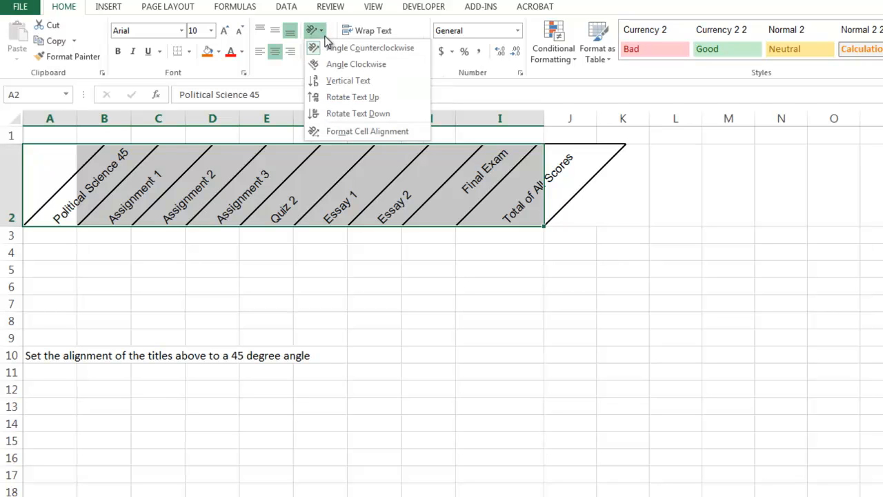
left_click(347, 100)
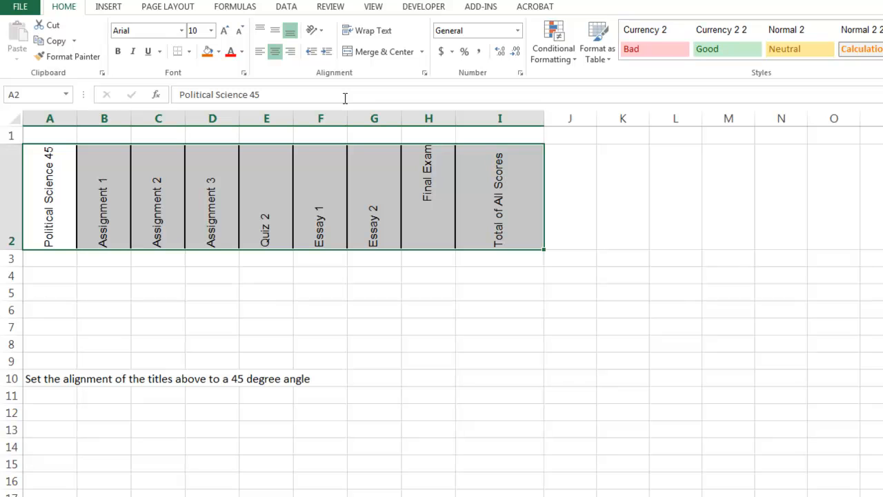
left_click(316, 31)
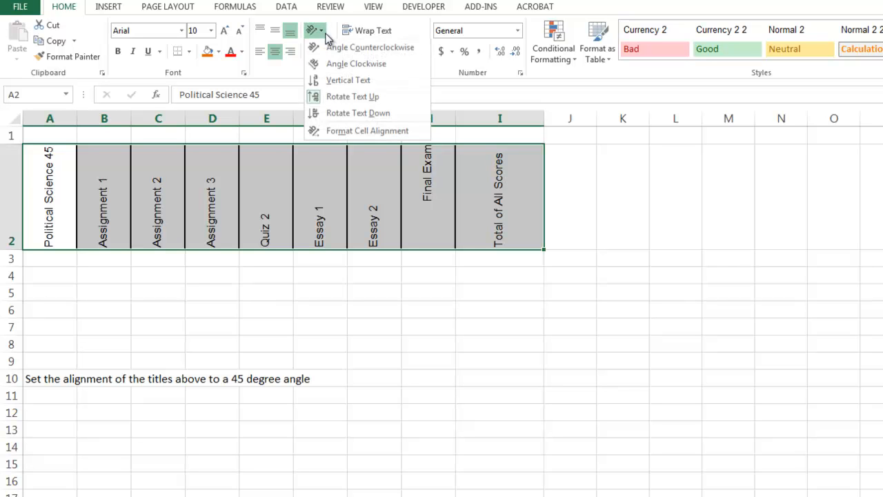
left_click(336, 65)
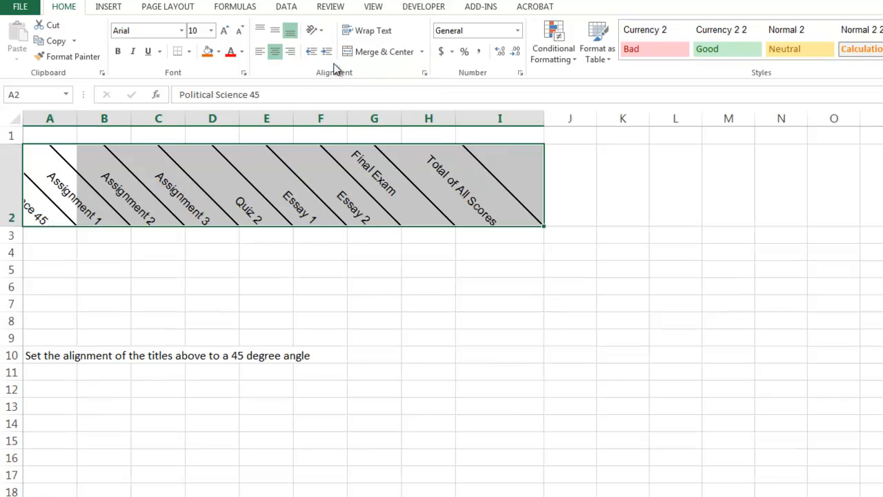
left_click(317, 31)
left_click(323, 47)
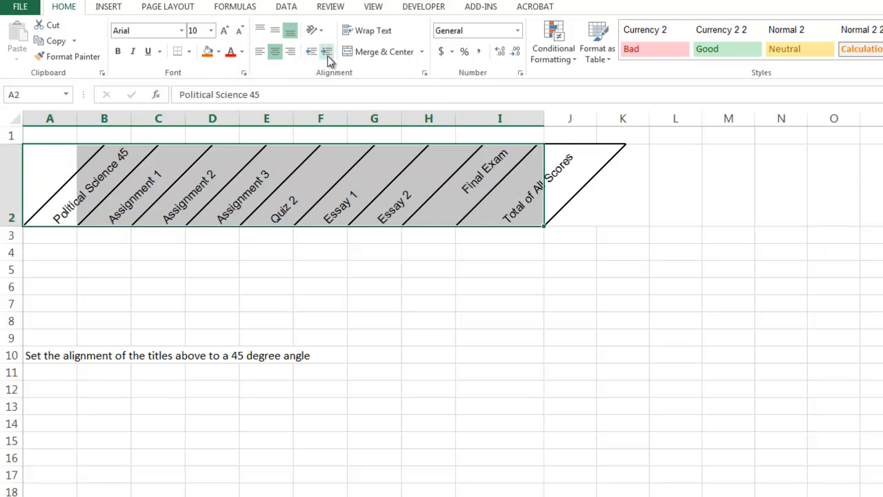
left_click(260, 265)
mouse_move(79, 198)
left_mouse_down()
mouse_move(122, 154)
mouse_move(232, 198)
mouse_move(513, 202)
mouse_move(128, 183)
mouse_move(55, 190)
left_mouse_up()
left_click(315, 218)
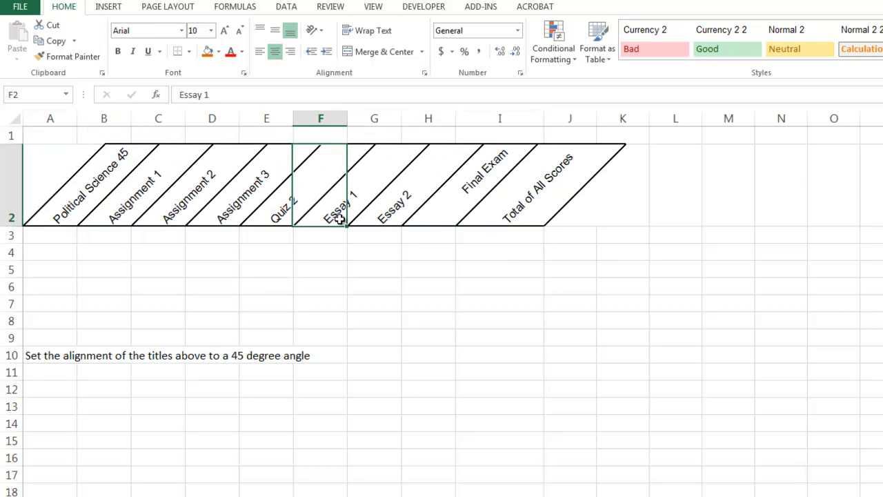
left_click(64, 173)
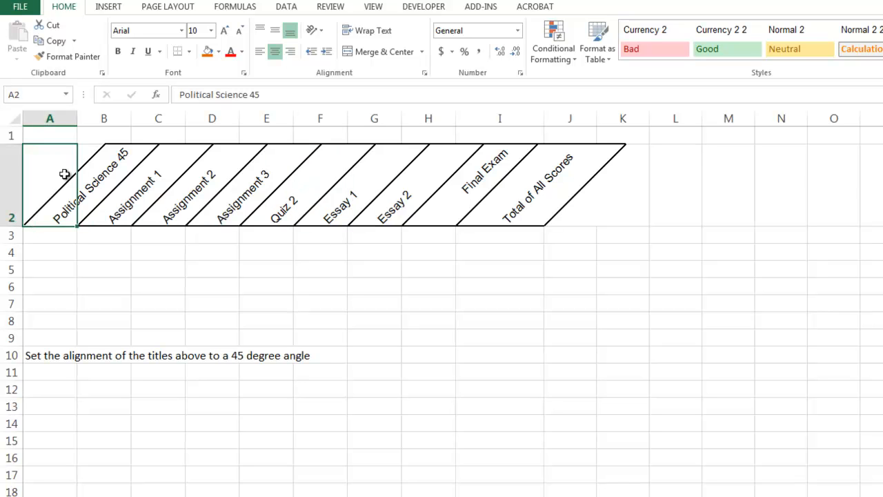
left_click(21, 7)
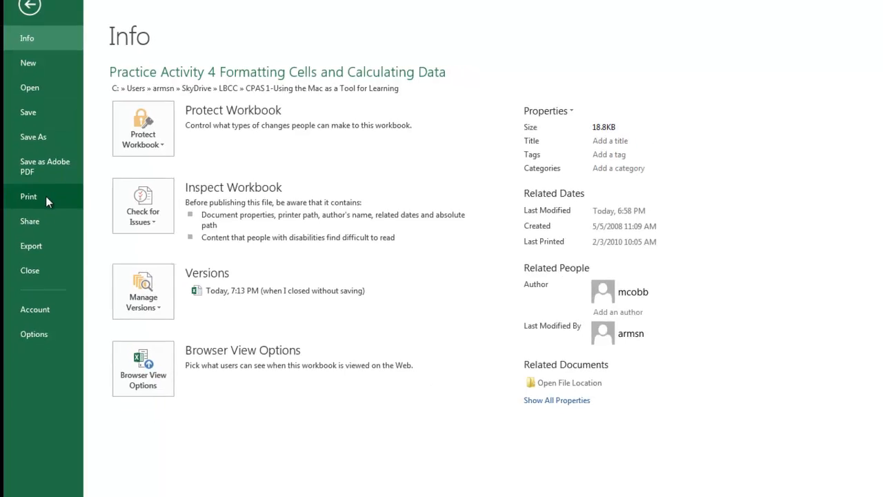
left_click(44, 206)
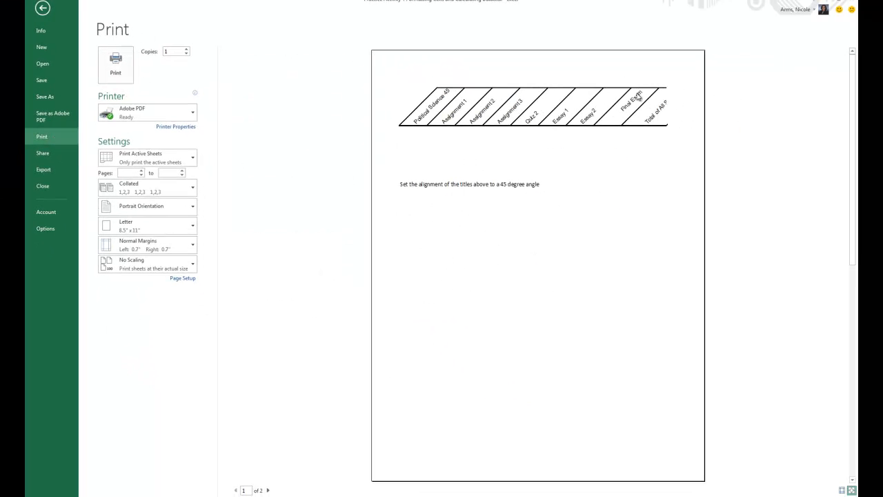
left_click(852, 481)
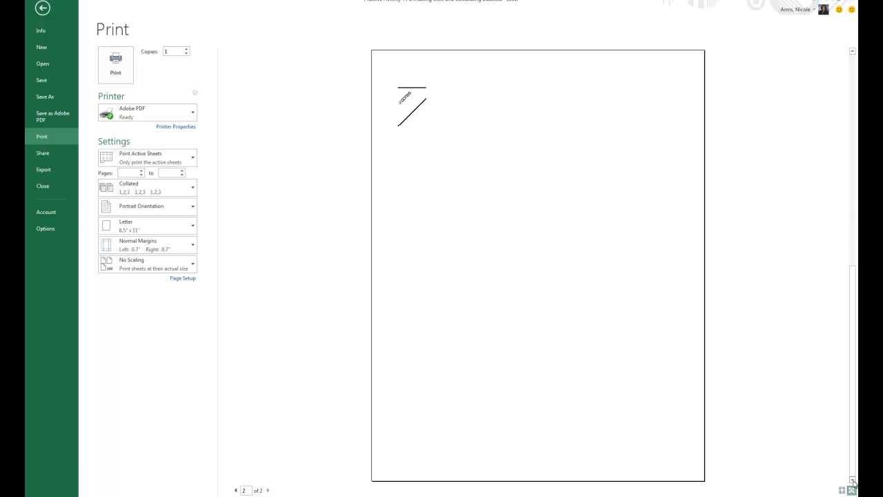
left_click(43, 8)
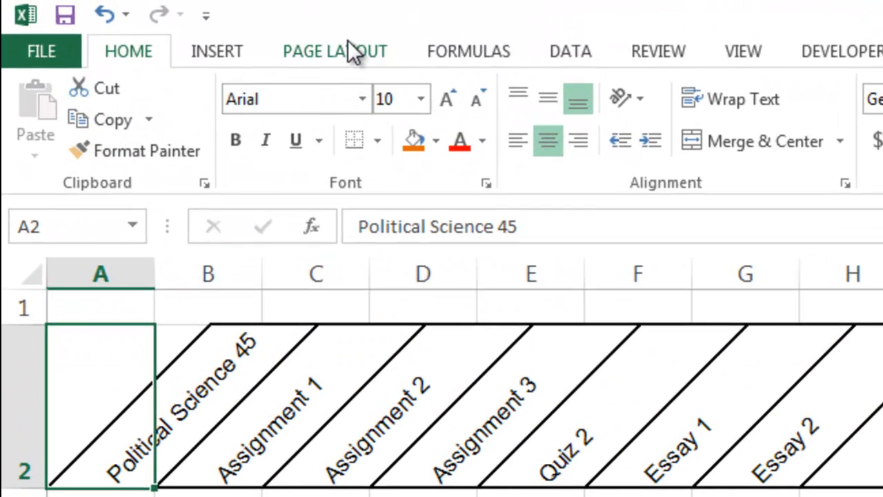
Set the page Orientation to Landscape on the Page Layout tab.
left_click(348, 52)
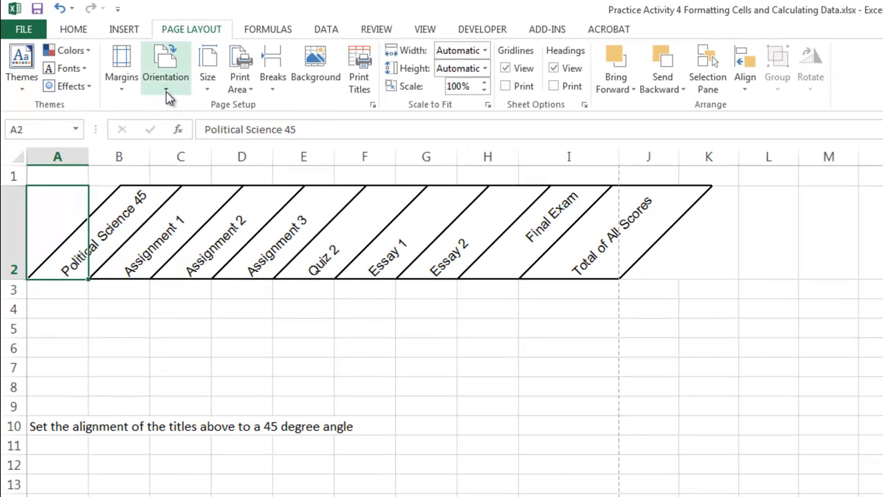
left_click(169, 92)
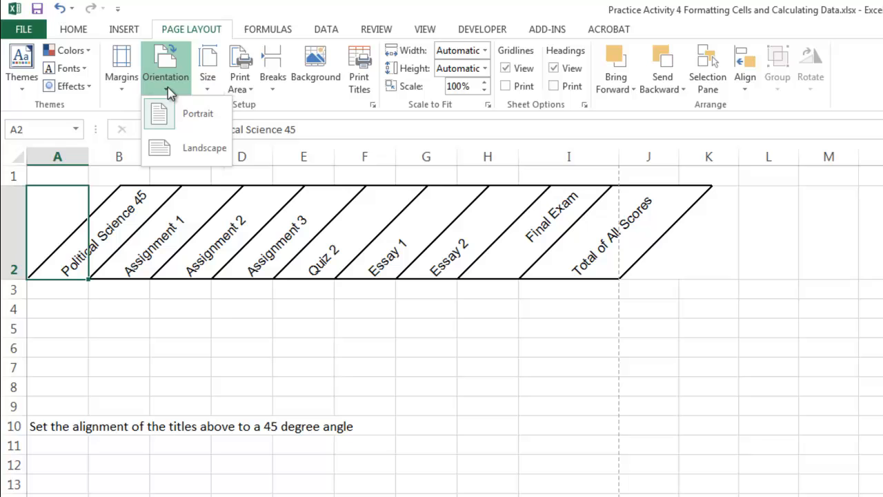
left_click(185, 150)
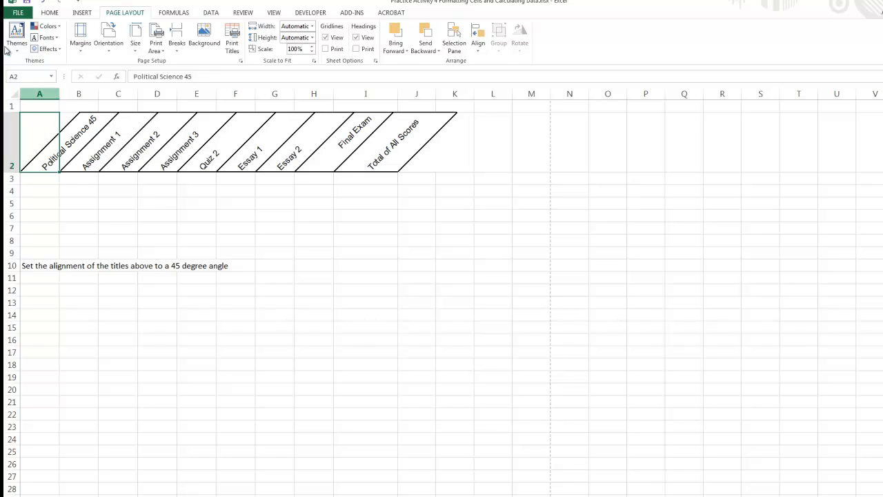
Check the landscape printout in File > Print preview, then return to the worksheet.
left_click(18, 12)
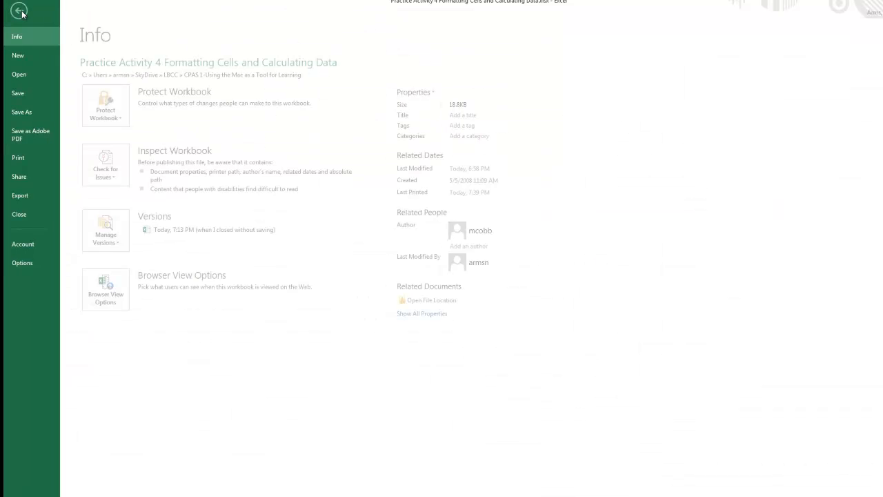
left_click(23, 160)
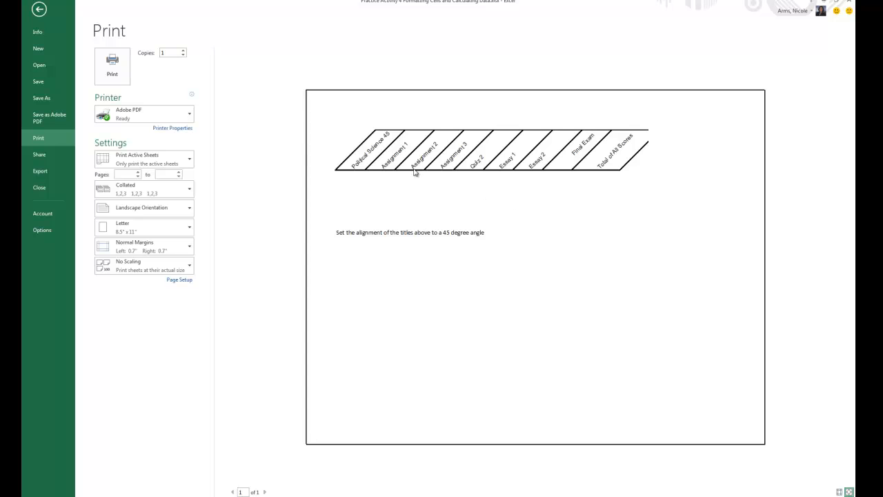
left_click(38, 9)
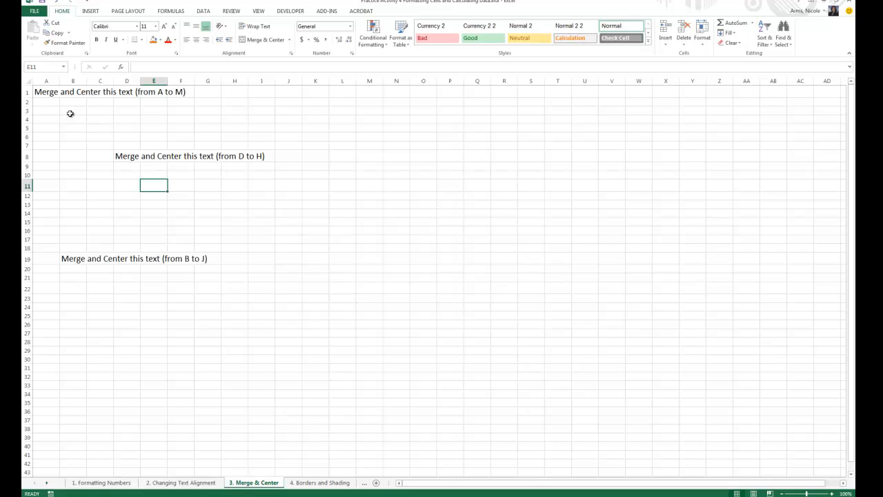
Merge & Center the row 1 instruction text across A1:M1.
left_click(43, 91)
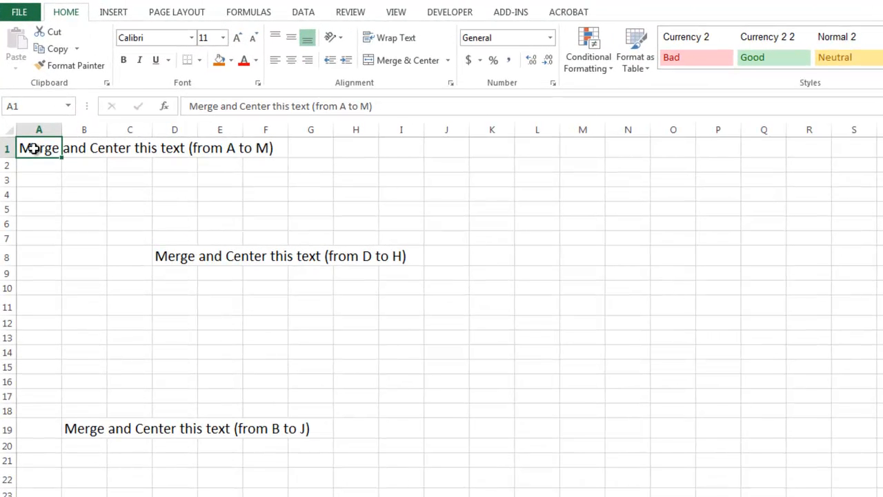
left_click_drag(33, 149, 579, 136)
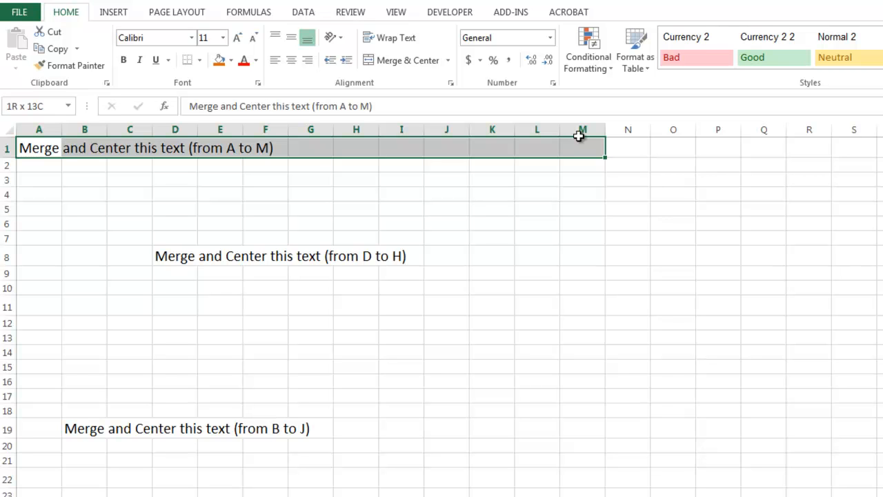
left_click_drag(579, 136, 580, 132)
left_click(447, 61)
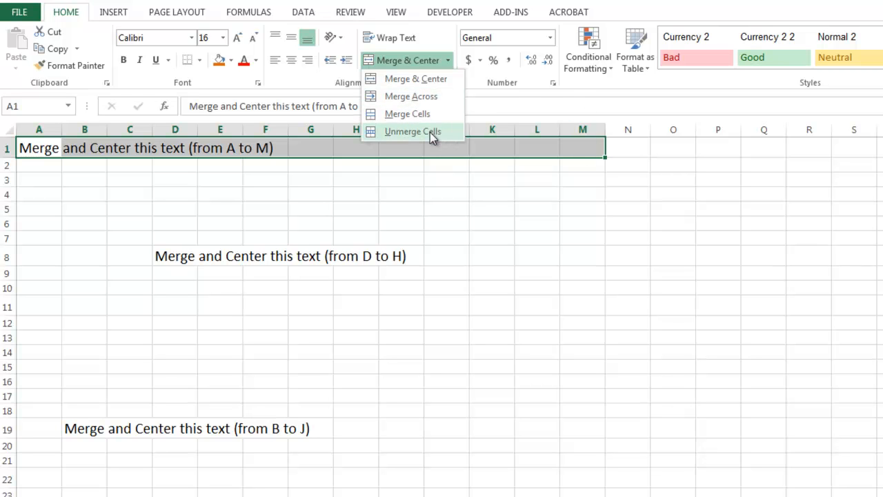
left_click(427, 80)
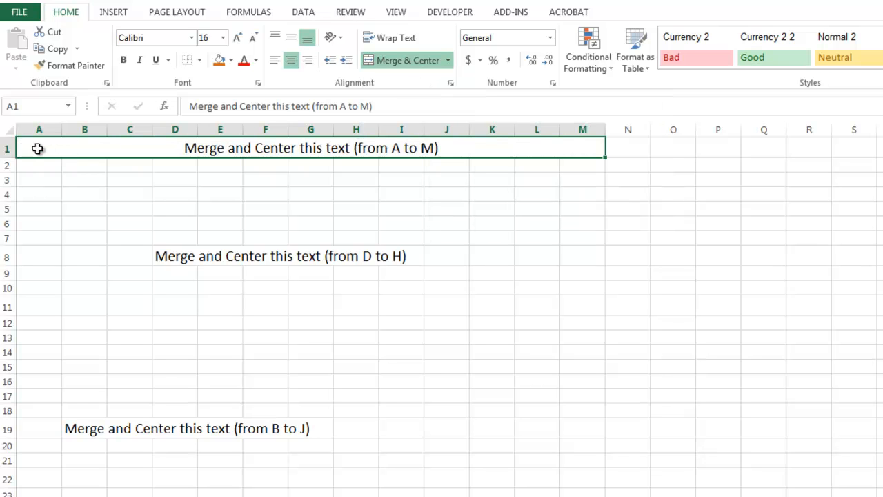
left_click(316, 165)
left_click(248, 149)
Merge & Center the row 8 instruction text across D8:H8.
left_click(166, 256)
left_click_drag(165, 256, 352, 257)
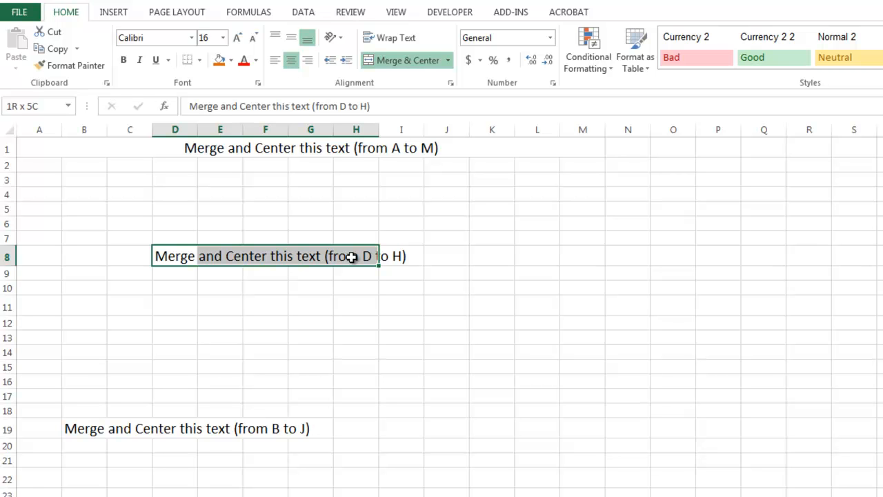
left_click_drag(352, 257, 352, 256)
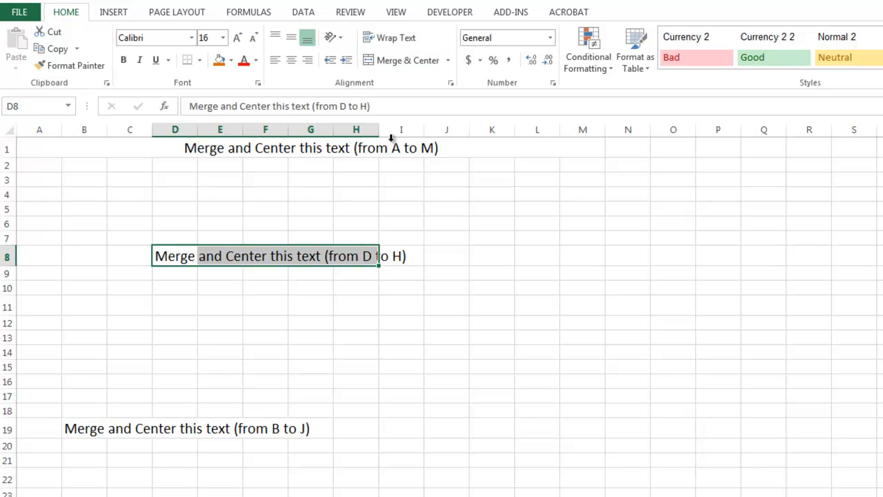
left_click(406, 61)
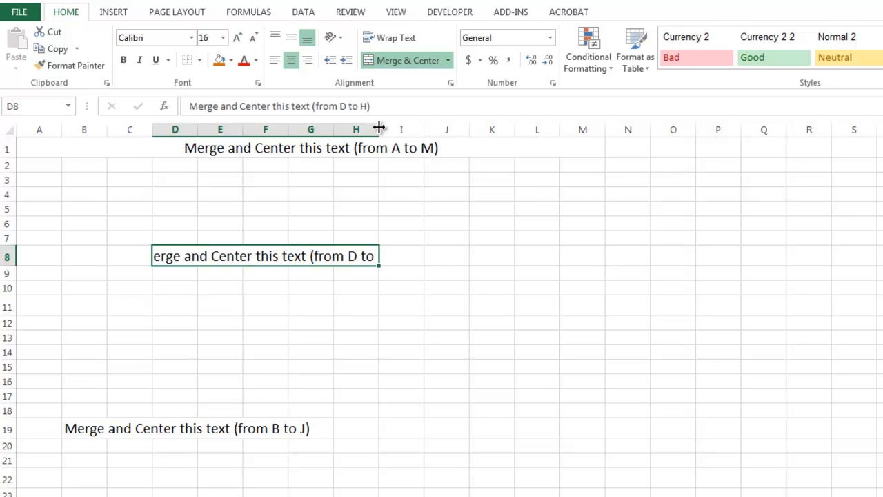
Widen column H to 20.00 and narrow column C to about 2.14.
left_click_drag(379, 128, 379, 128)
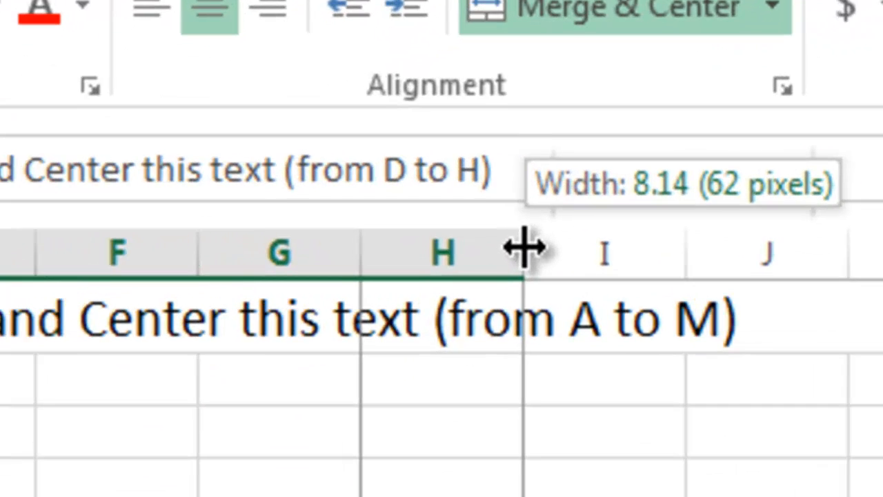
left_click_drag(524, 246, 759, 246)
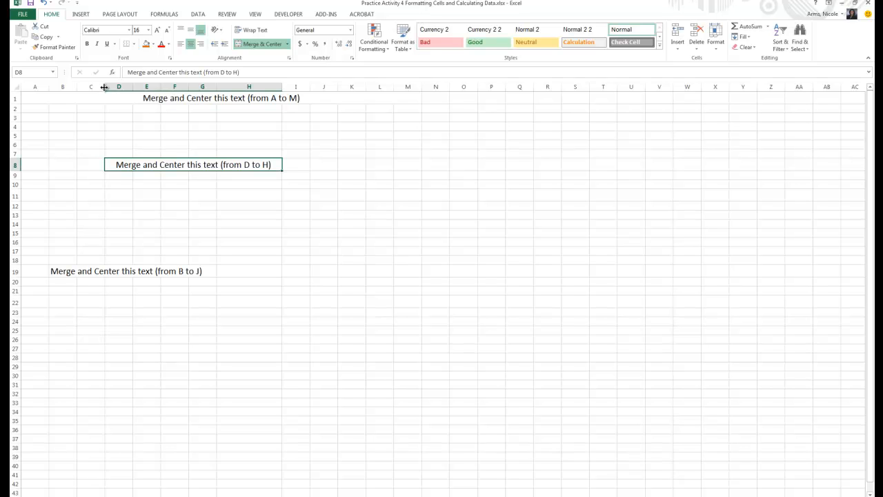
mouse_move(104, 87)
left_mouse_down()
mouse_move(85, 87)
mouse_move(101, 87)
left_mouse_up()
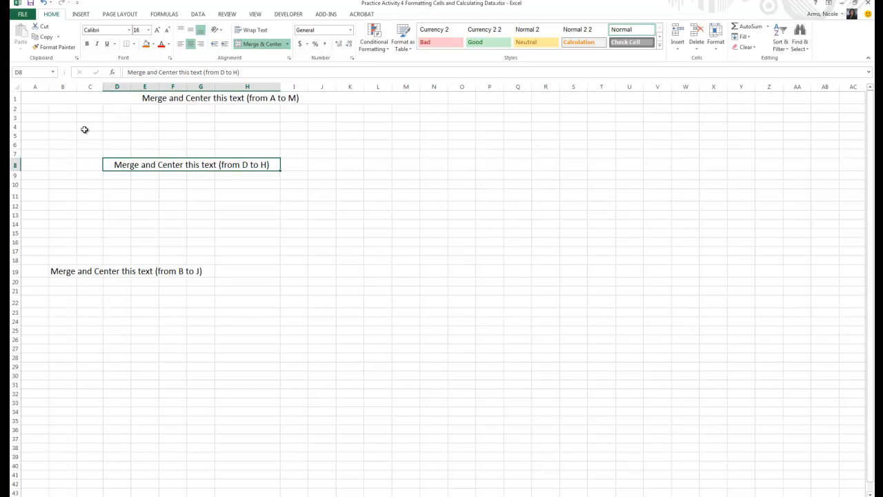
Merge & Center the row 19 instruction text across B19:J19.
left_click(58, 271)
left_click_drag(58, 271, 312, 274)
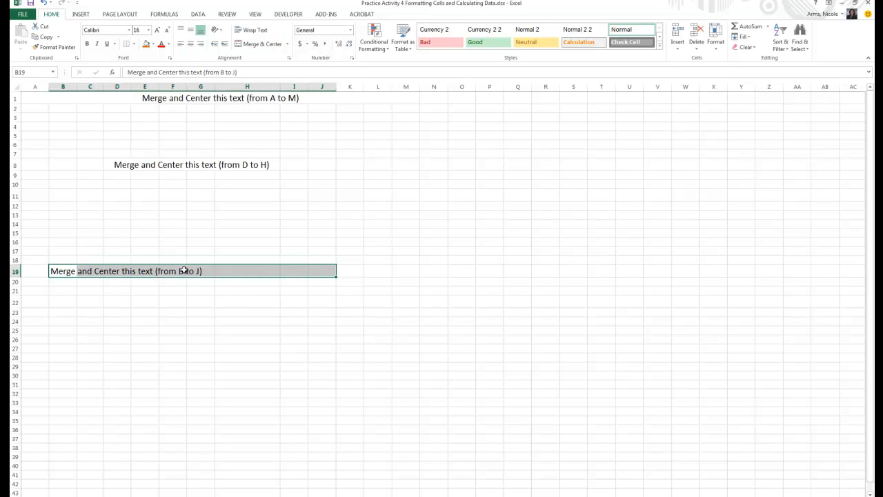
left_click(262, 44)
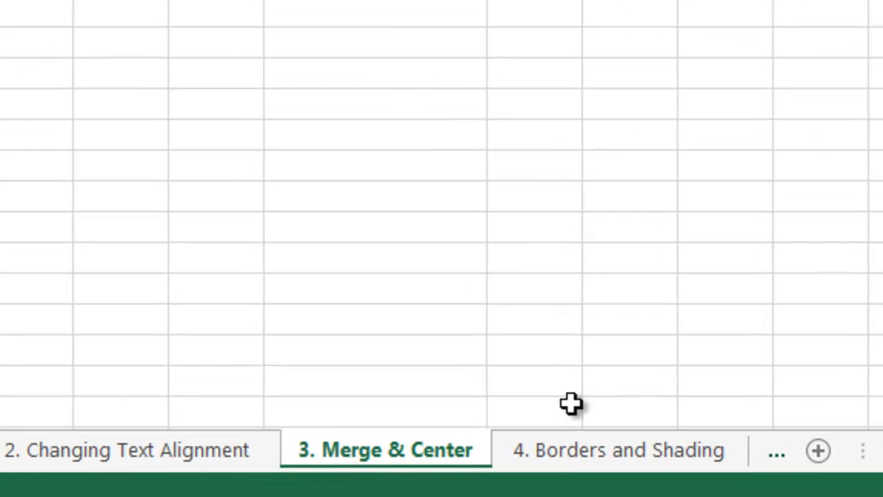
Open the 4. Borders and Shading sheet and preview its printout in File > Print.
left_click(579, 451)
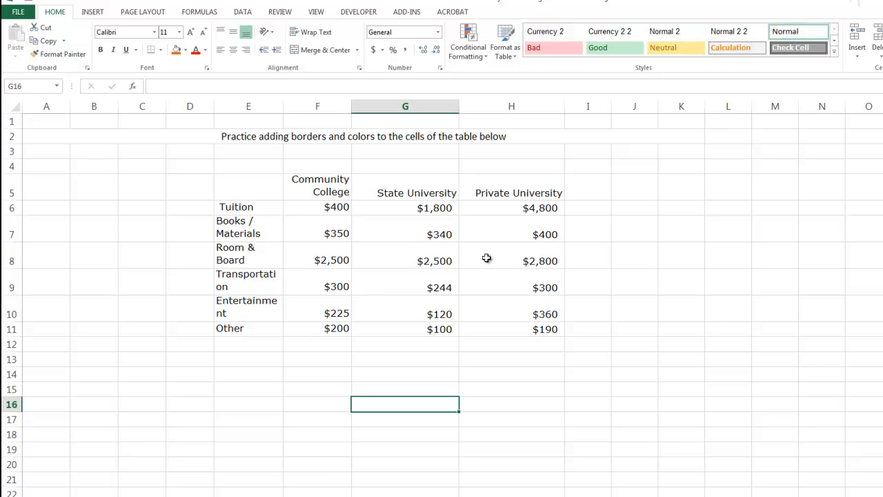
left_click(323, 393)
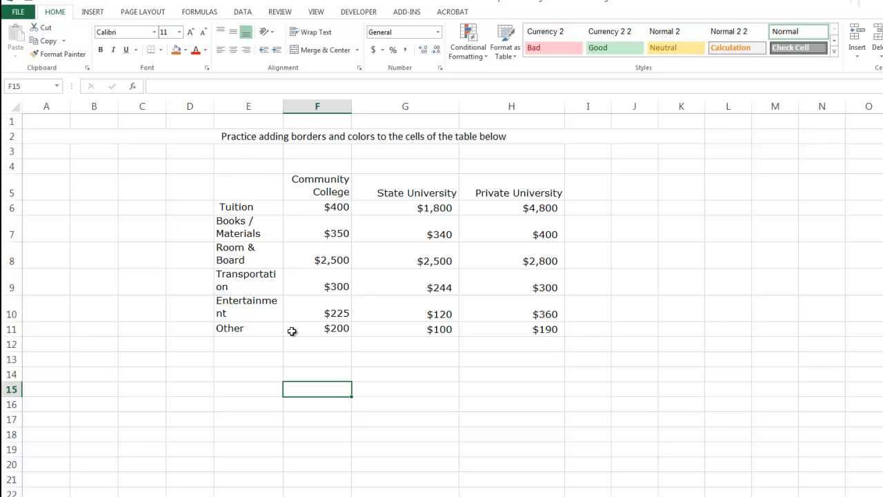
left_click(18, 12)
left_click(30, 163)
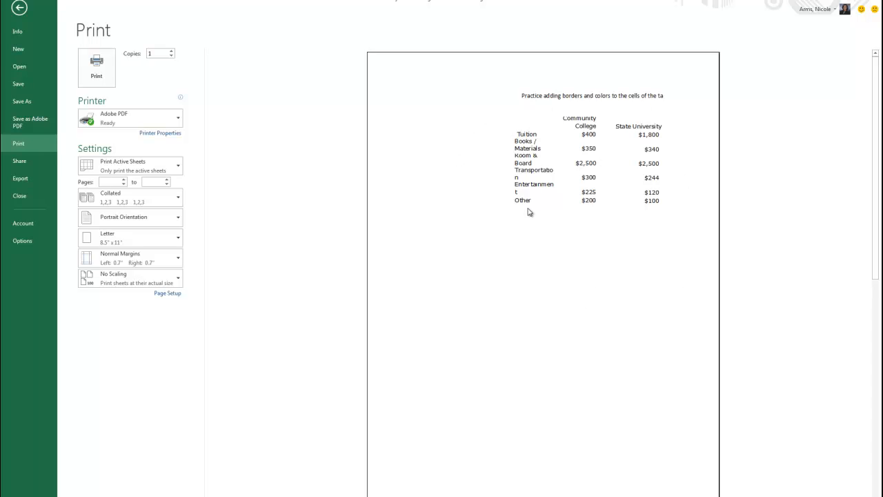
left_click(19, 8)
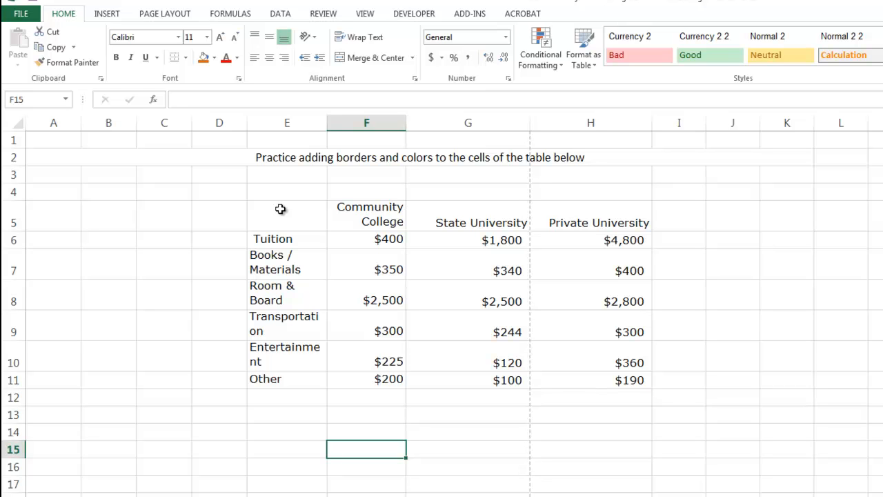
Put an Outside Border around the cost table E5:H11.
left_click_drag(270, 205, 577, 377)
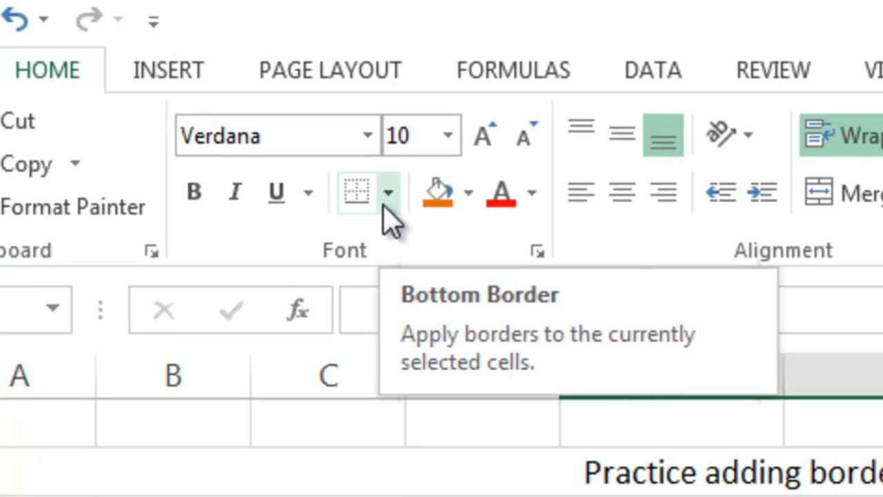
left_click(395, 199)
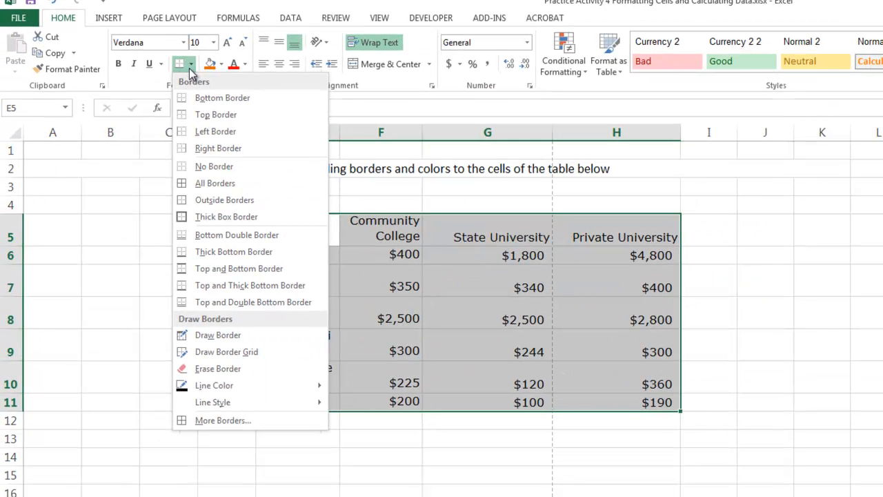
left_click(204, 199)
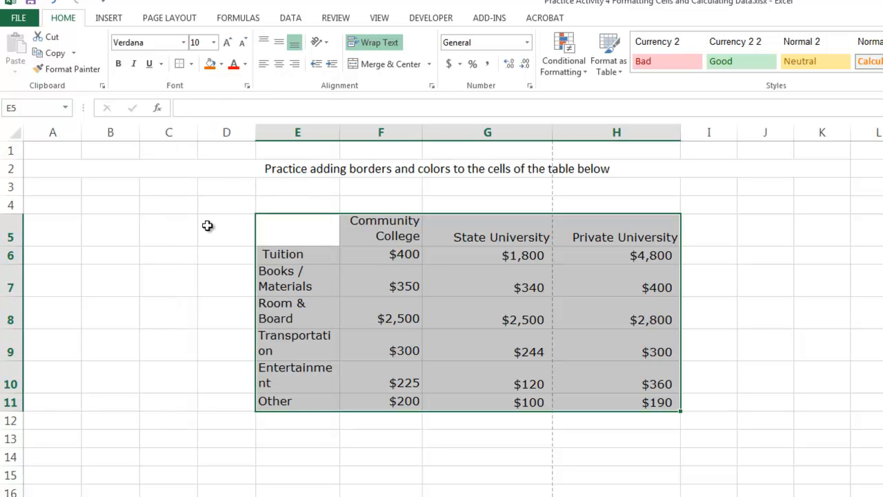
left_click(167, 385)
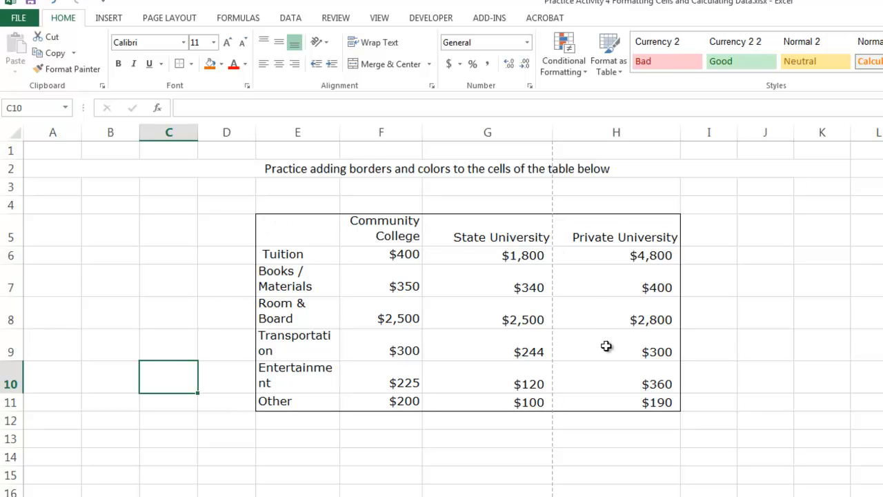
Apply All Borders so every cell in E5:H11 is outlined.
left_click_drag(297, 231, 586, 400)
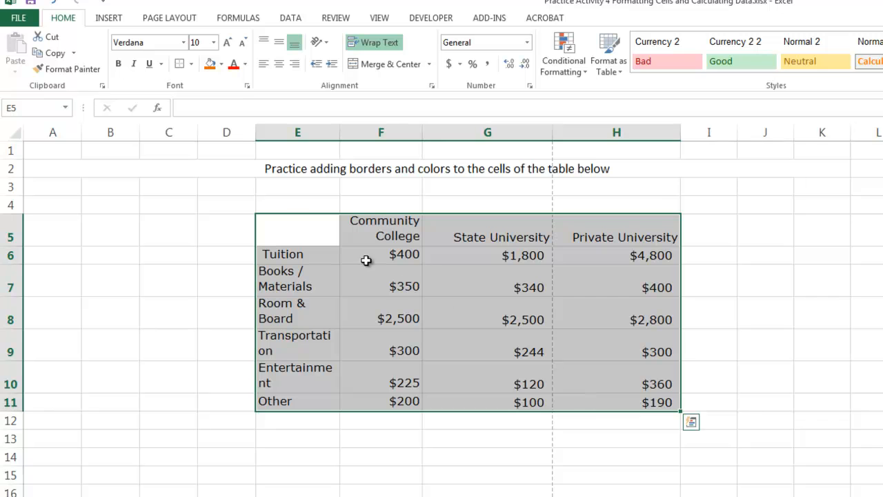
left_click(191, 63)
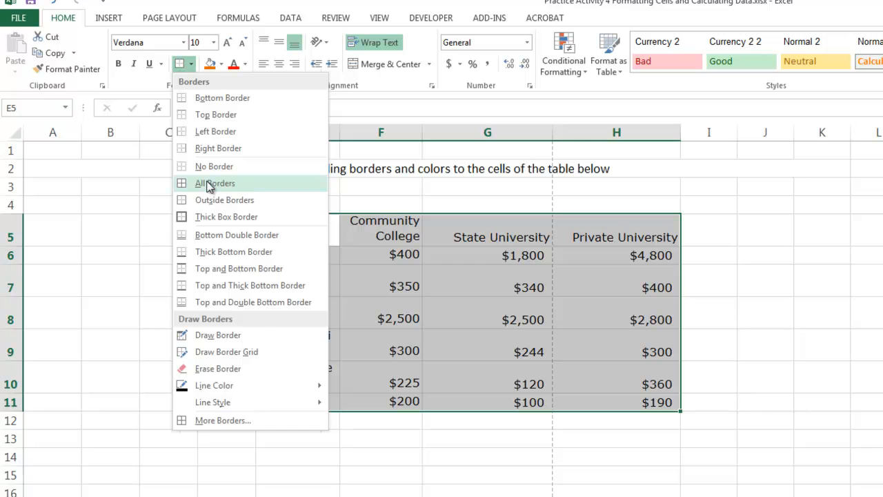
left_click(209, 184)
left_click(382, 434)
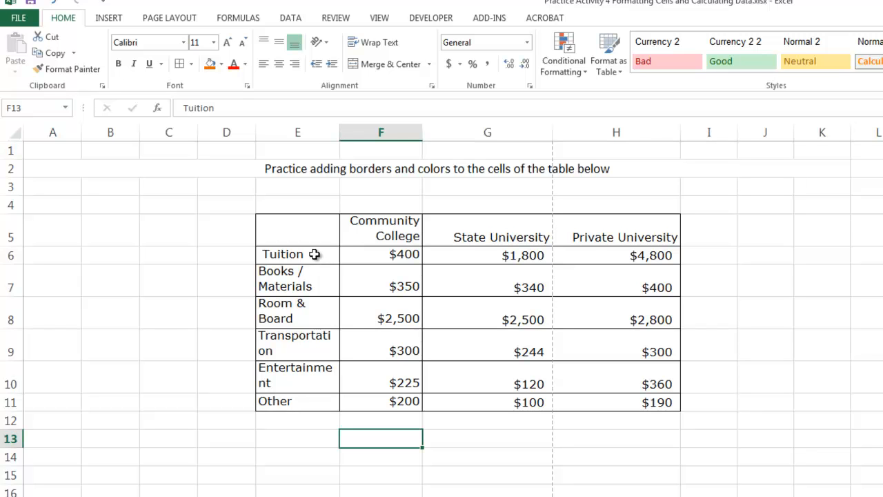
Fill the row labels E6:E11 light orange and the Community College column F5:F11 orange.
left_click(314, 255)
left_click_drag(313, 258, 298, 398)
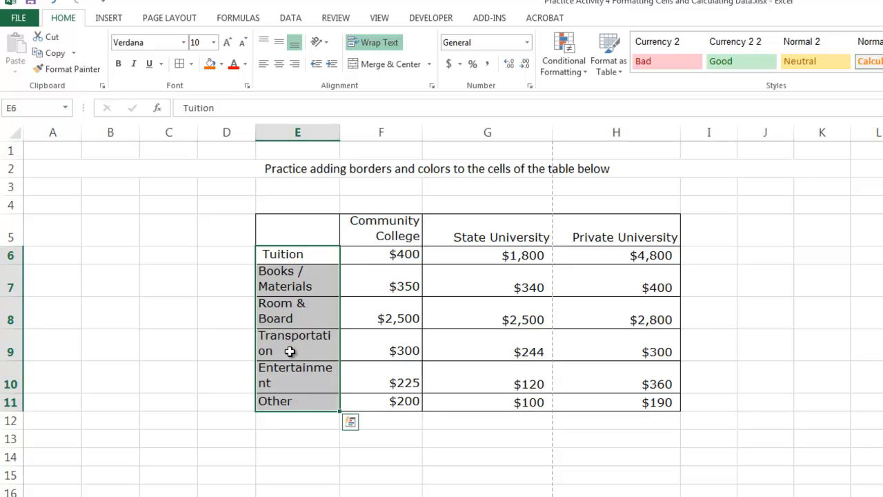
left_click(222, 65)
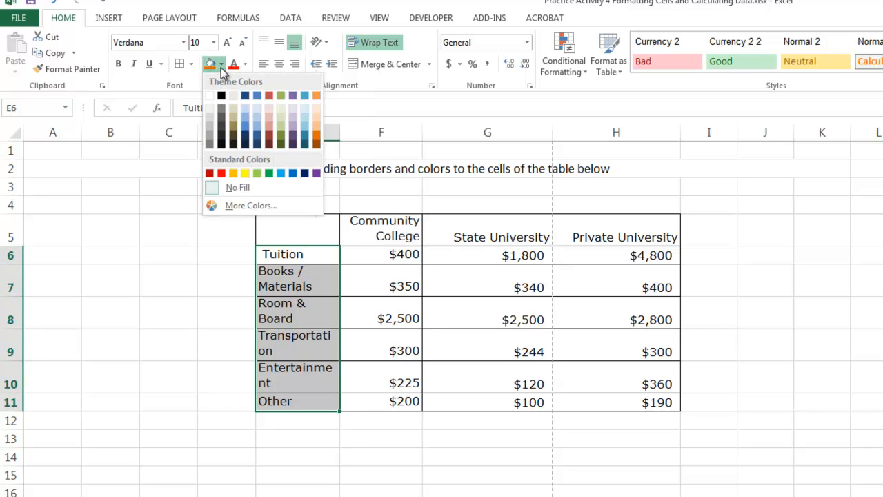
left_click(318, 110)
left_click(383, 492)
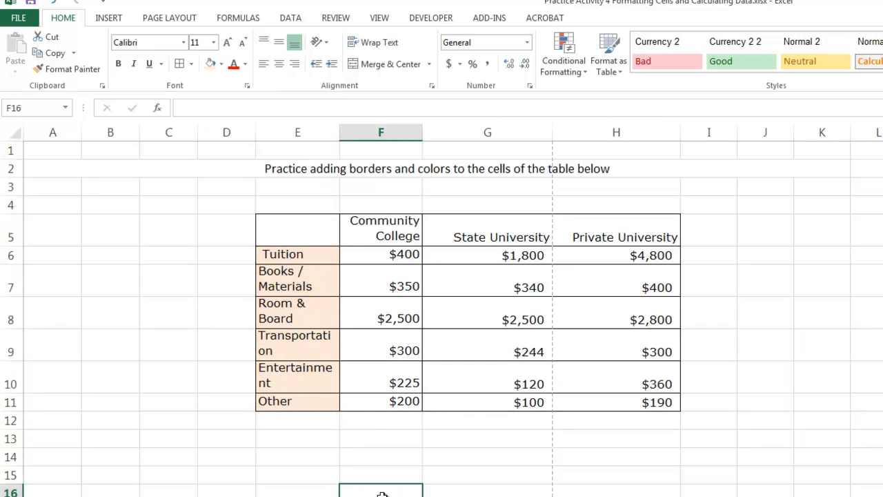
left_click(388, 254)
left_click_drag(380, 226, 382, 400)
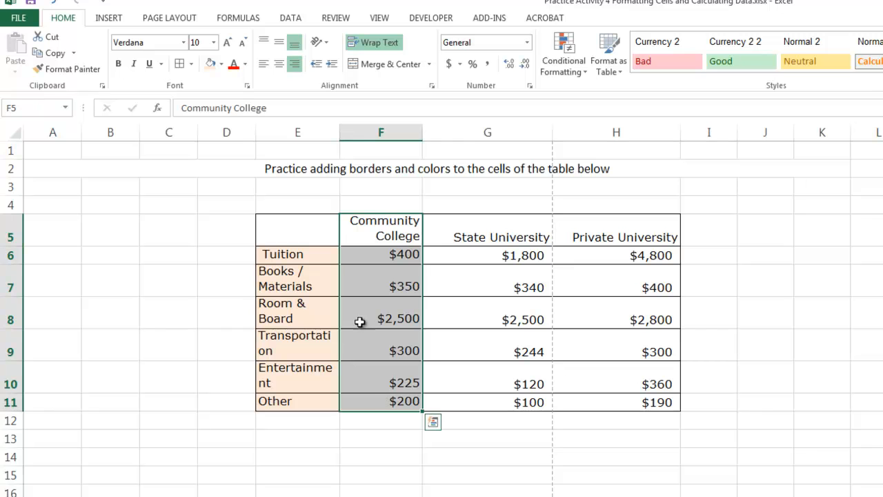
left_click(221, 64)
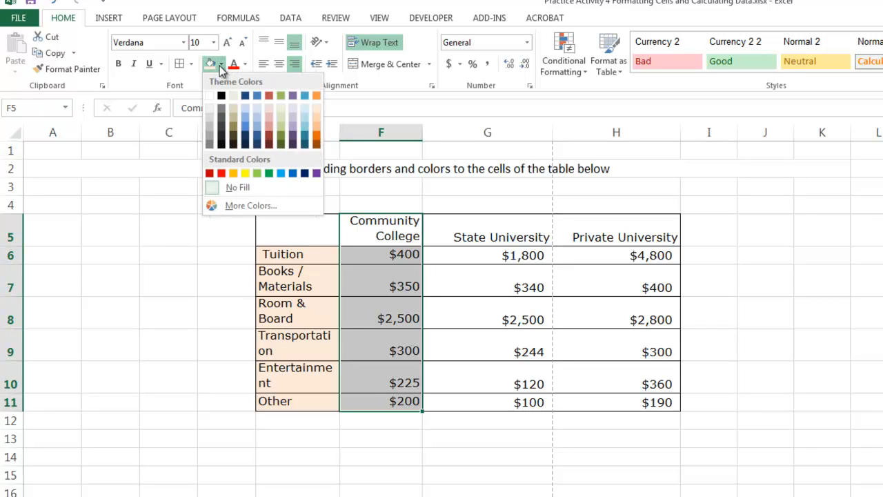
left_click(316, 127)
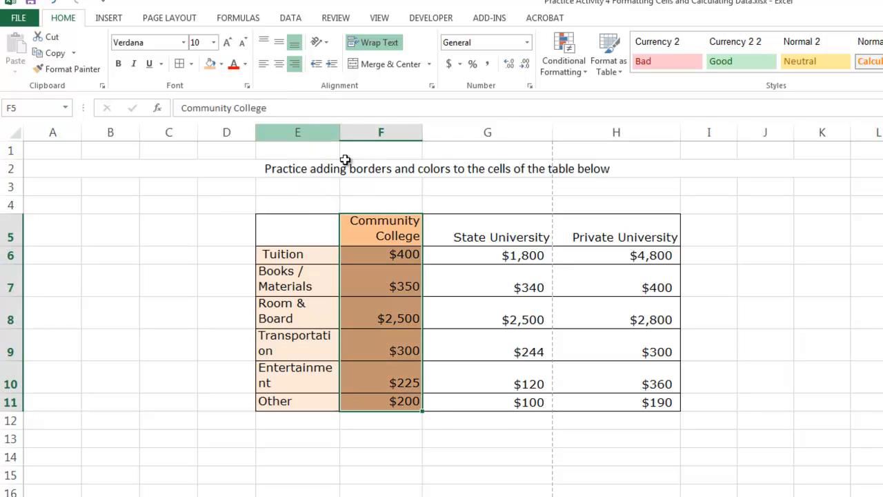
Fill the State University column G5:G11 dark orange and Private University H5:H11 yellow.
left_click(501, 400)
left_click_drag(476, 233, 471, 403)
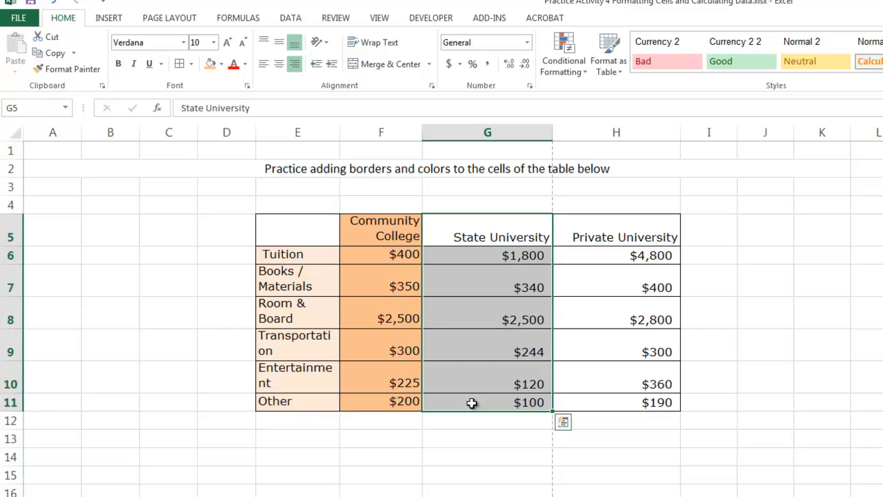
left_click(222, 64)
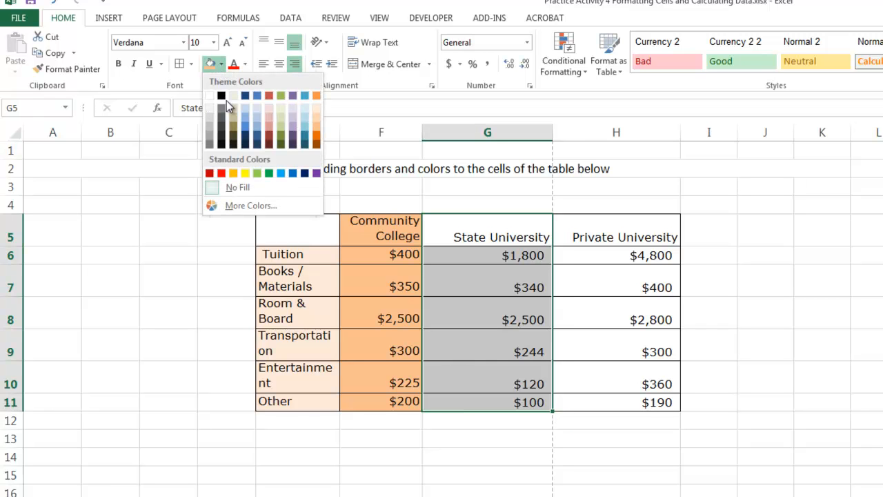
left_click(323, 142)
left_click_drag(585, 233, 601, 398)
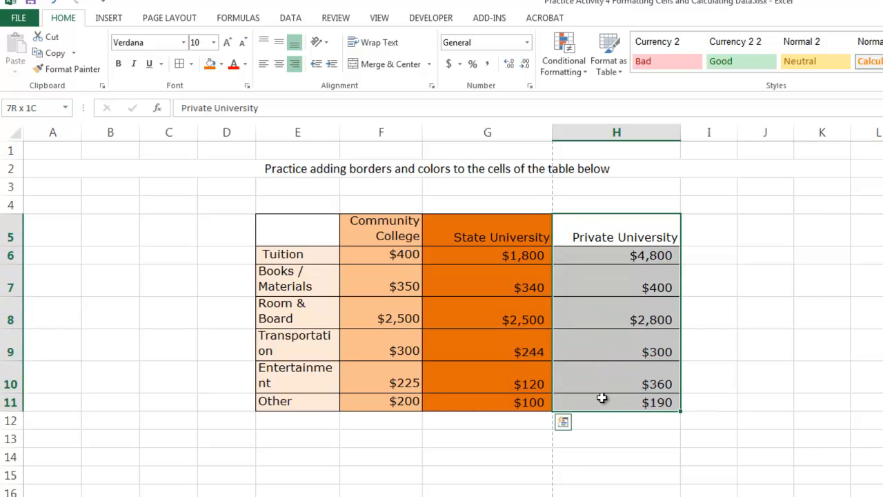
left_click(221, 65)
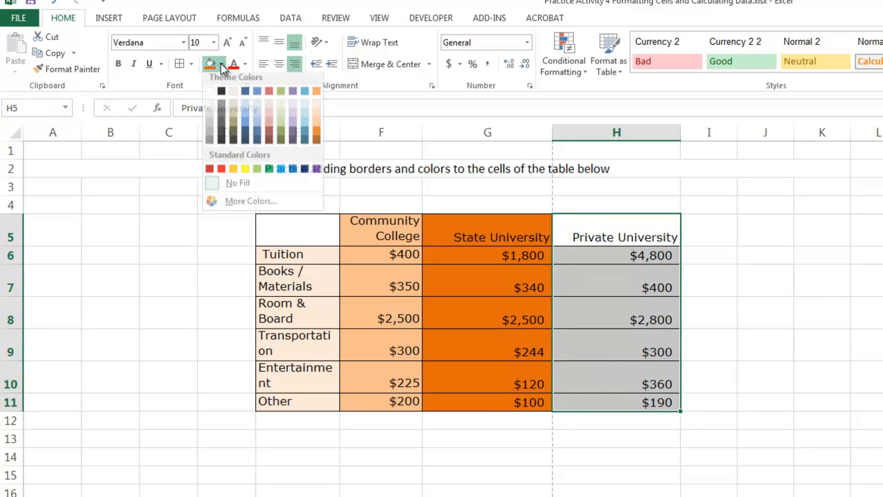
left_click(245, 168)
left_click(525, 469)
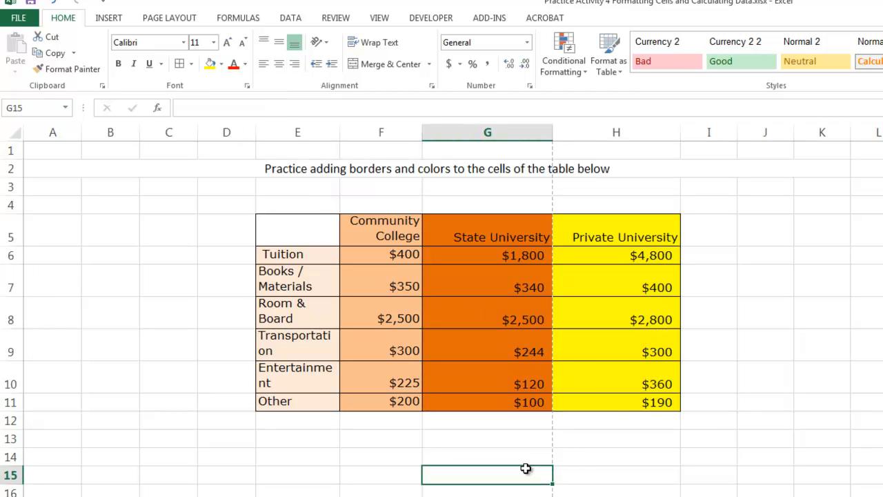